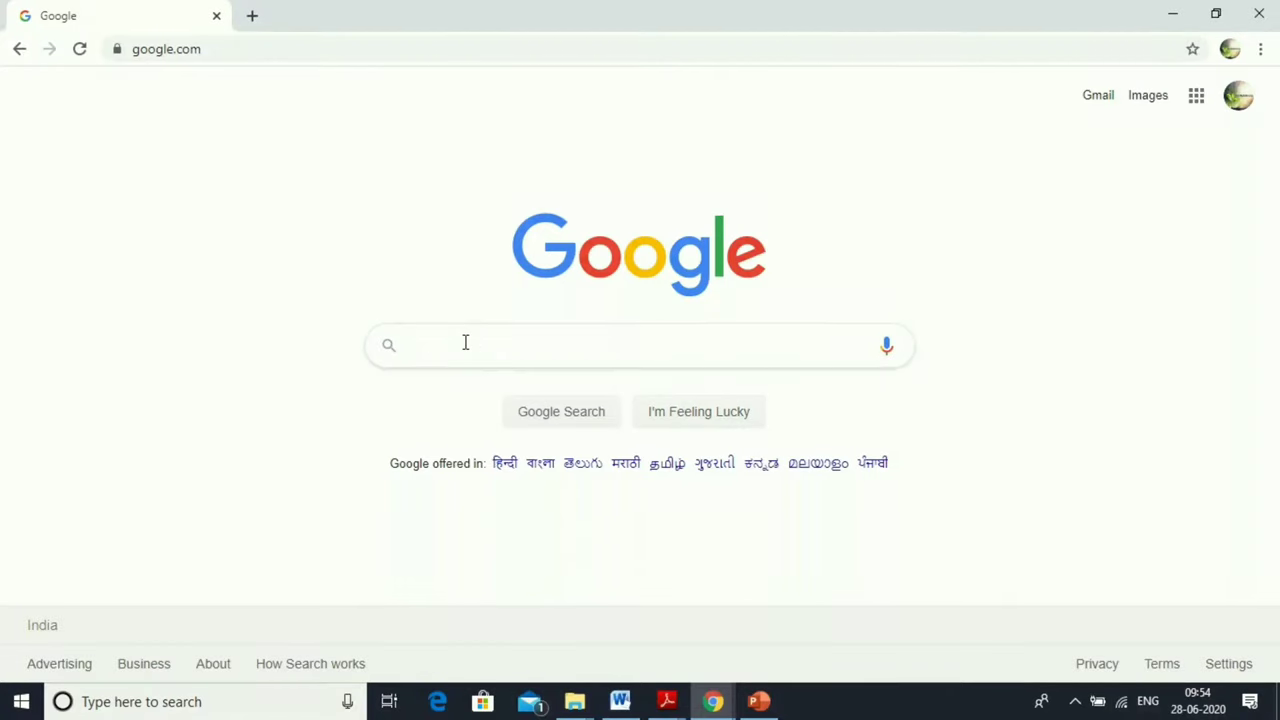
Step: Search Google for the Road Rage font and download road_rage.zip from its dafont page
click(465, 343)
text(oa)
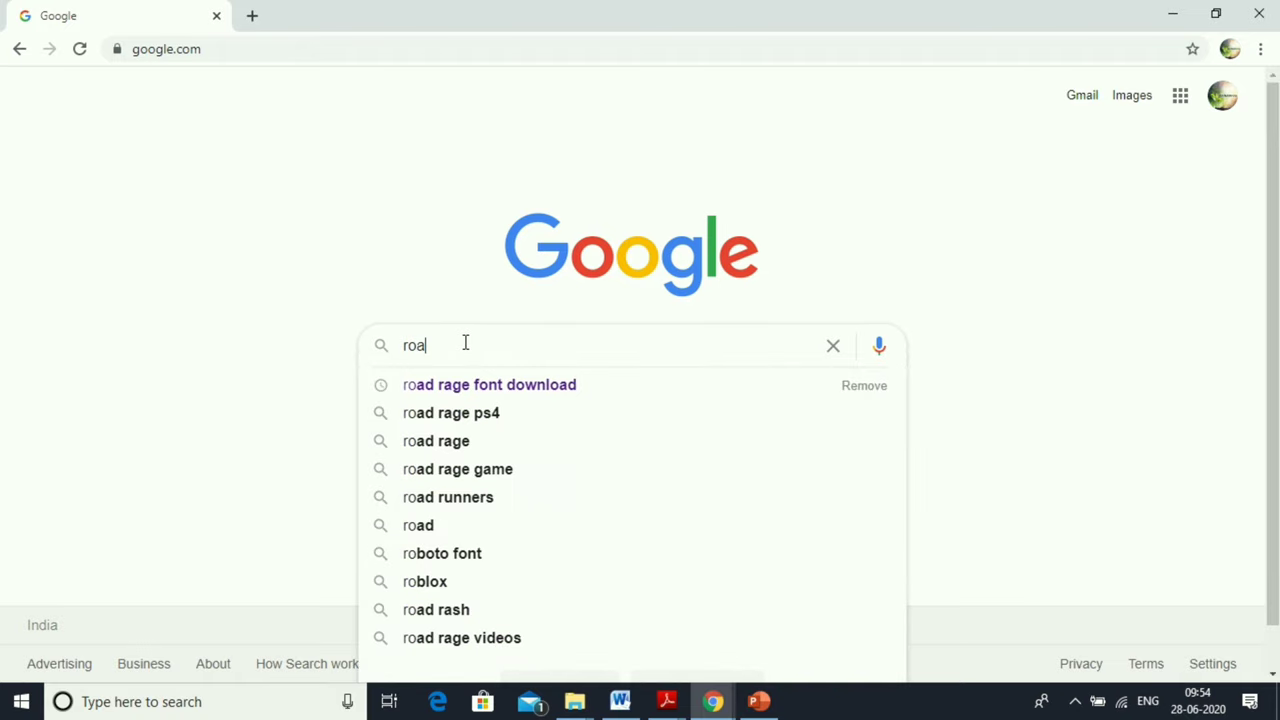
text(d)
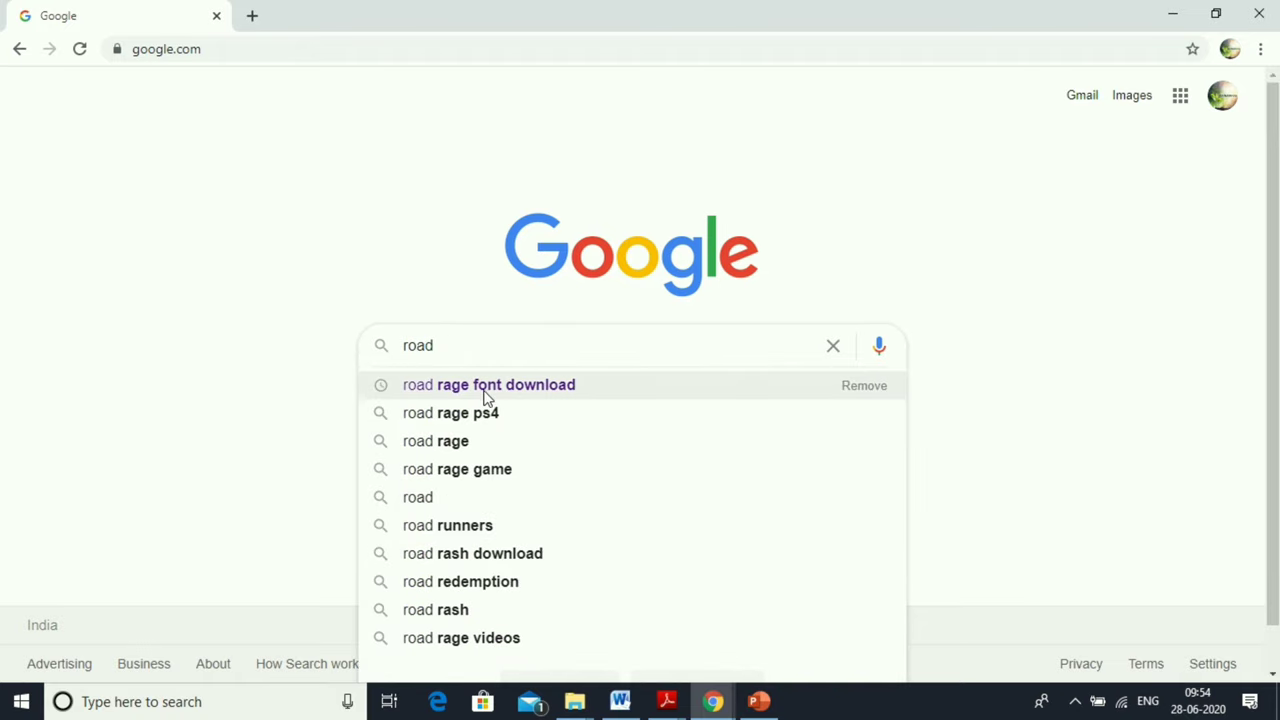
click(487, 388)
click(362, 270)
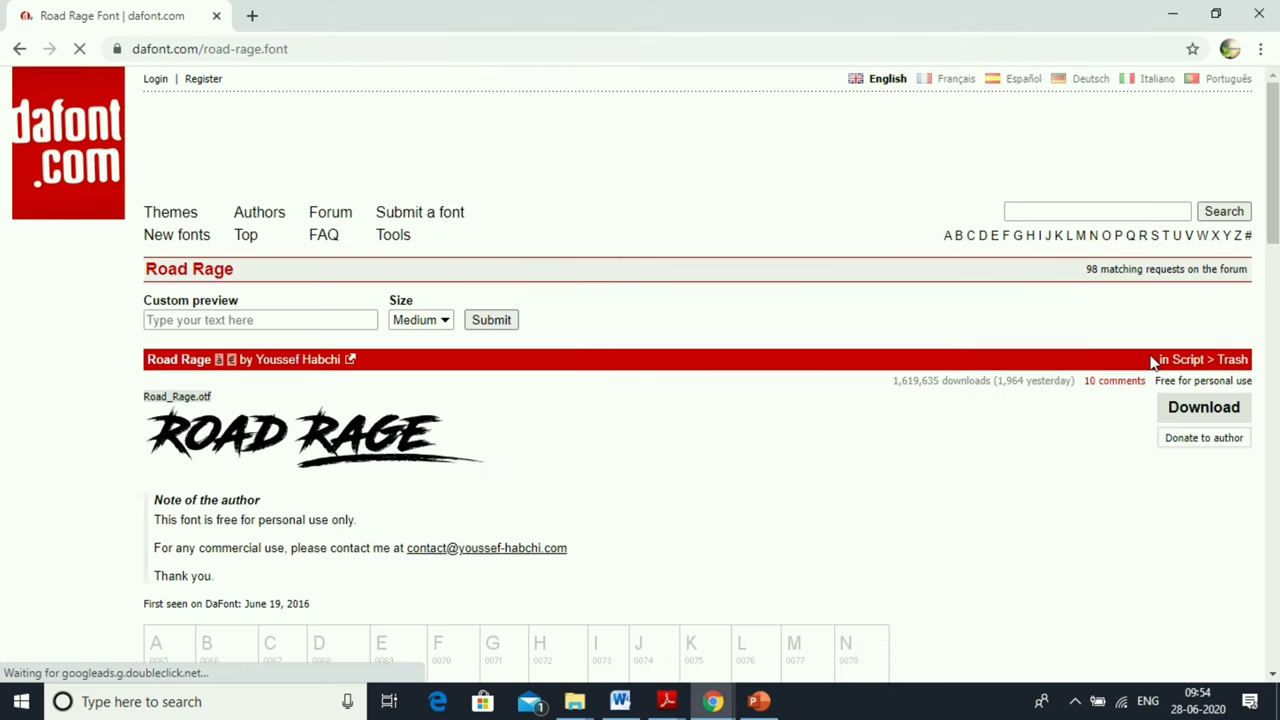
click(1181, 414)
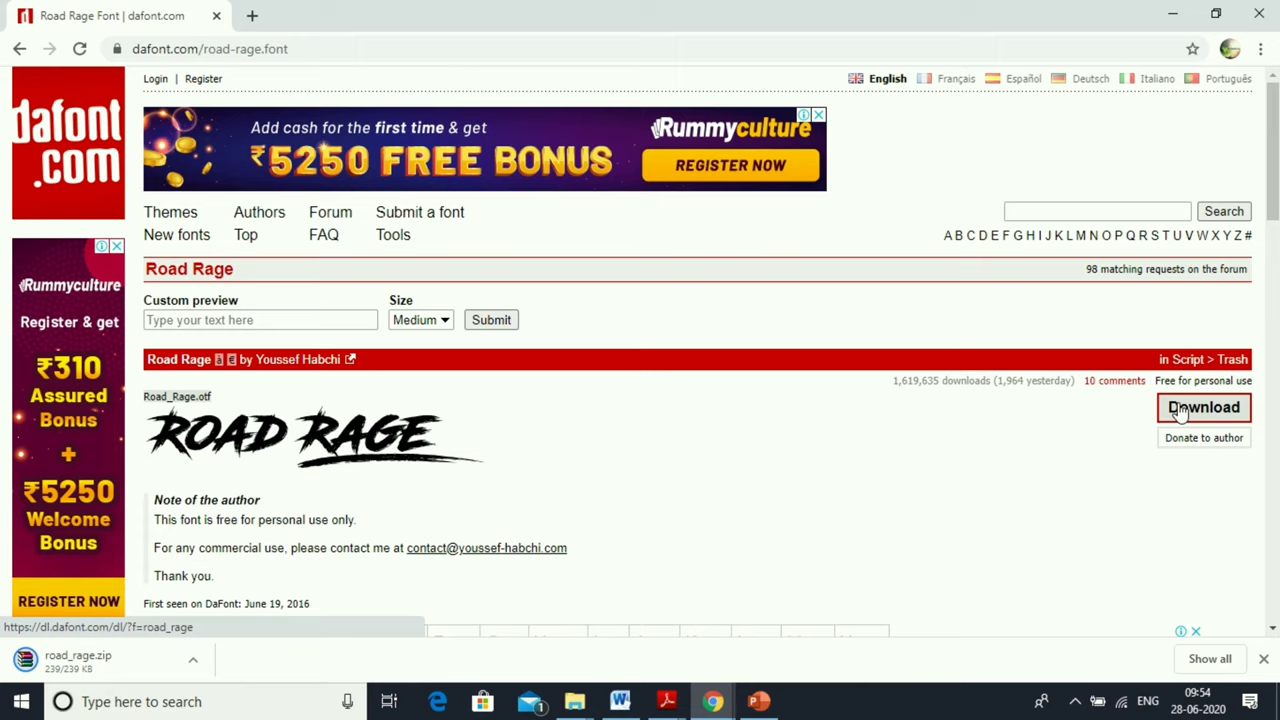
Step: Open road_rage.zip in WinRAR, dismiss the licence notice, and preview Road_Rage.otf
click(85, 668)
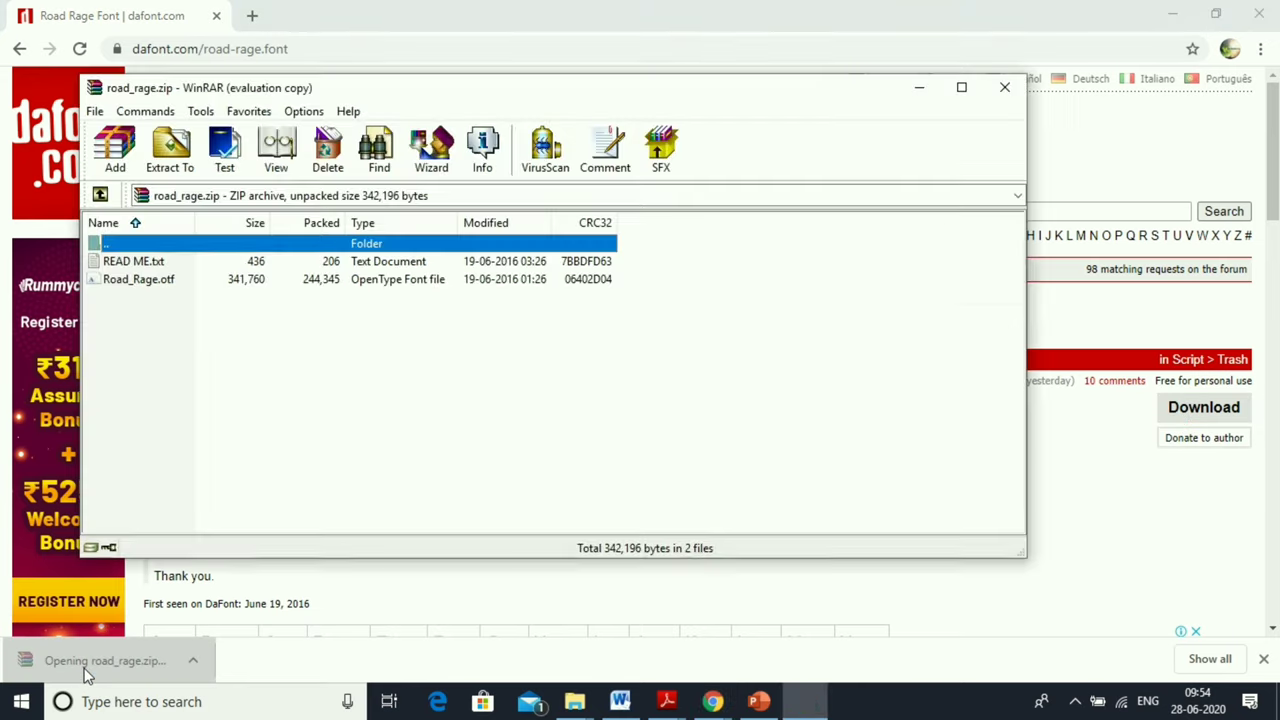
click(671, 333)
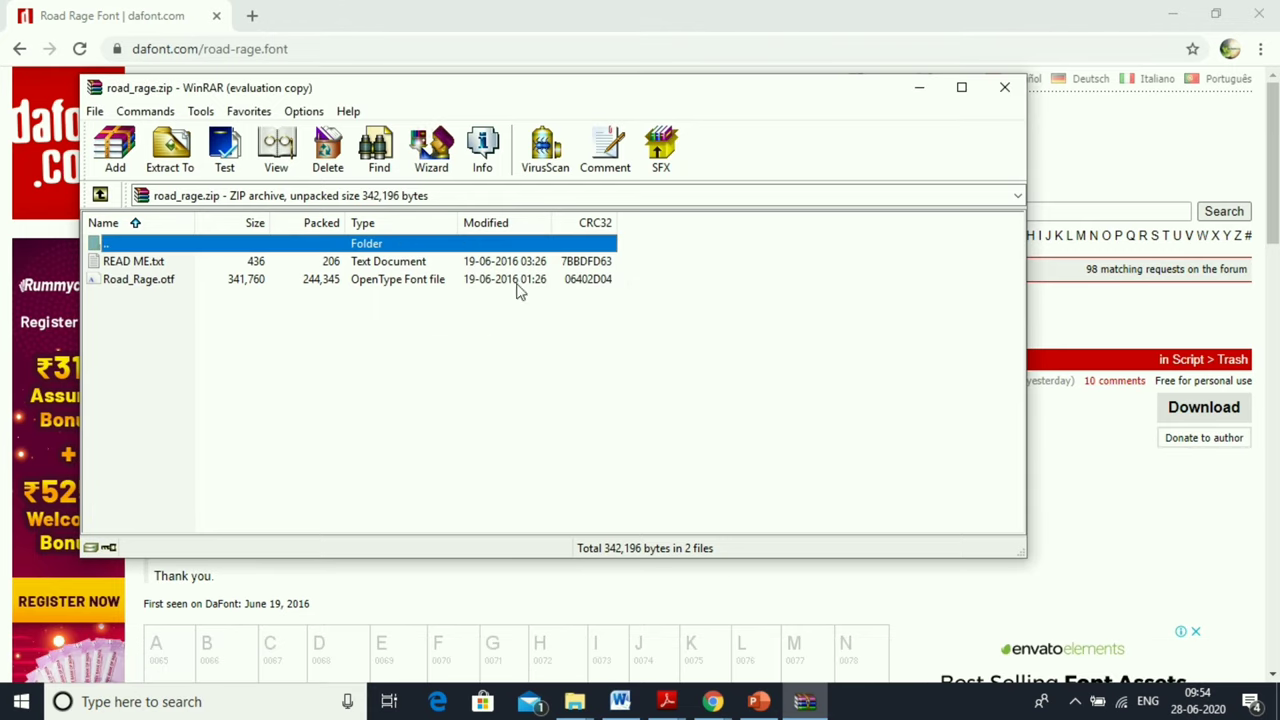
double_click(168, 283)
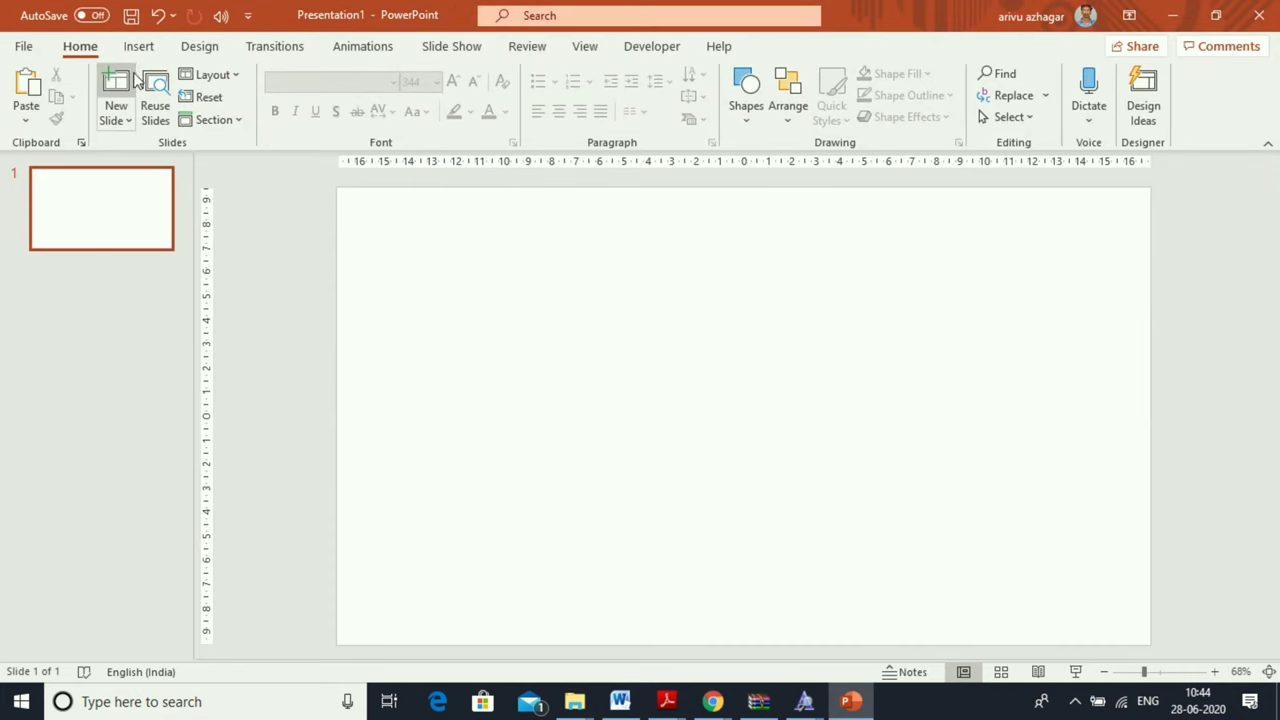
Step: Draw a text box near the centre of the slide
click(138, 46)
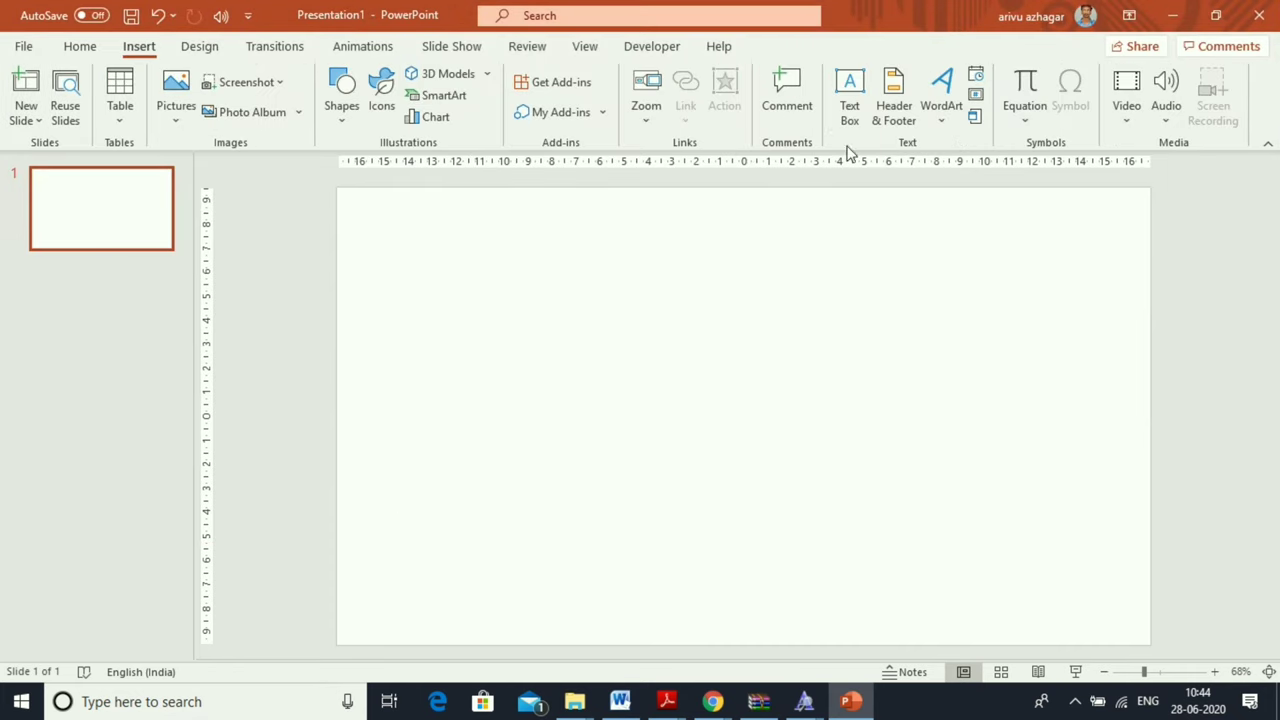
click(850, 105)
drag(651, 330, 710, 432)
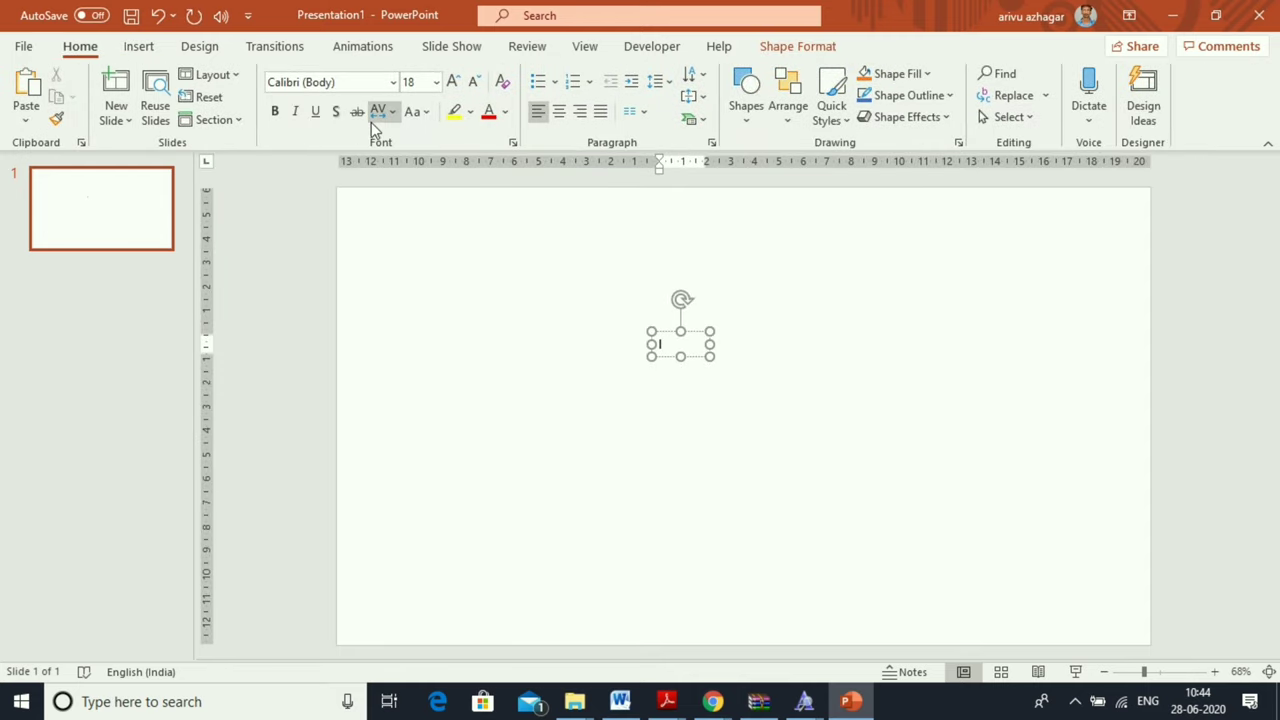
Step: Set the typed character to the Road Rage font and enlarge it to 239 pt
key(ctrl+a)
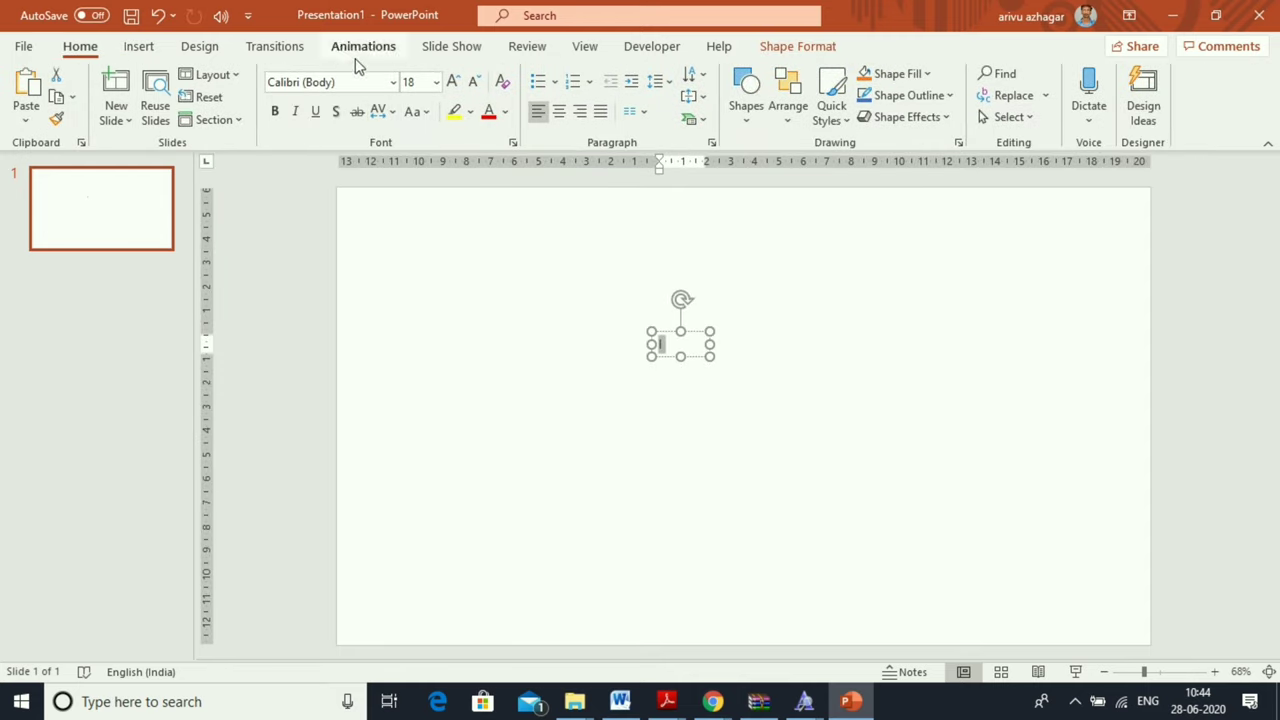
click(393, 82)
click(341, 217)
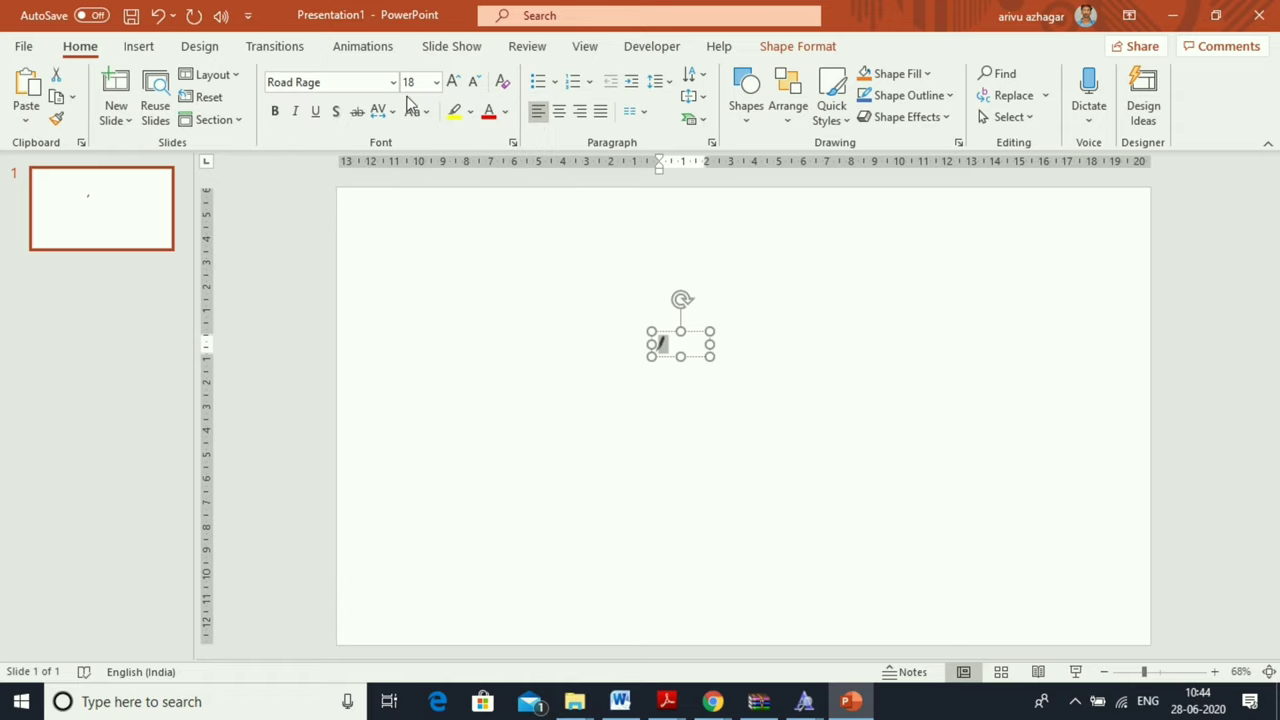
click(453, 82)
click(453, 82)
click(453, 82)
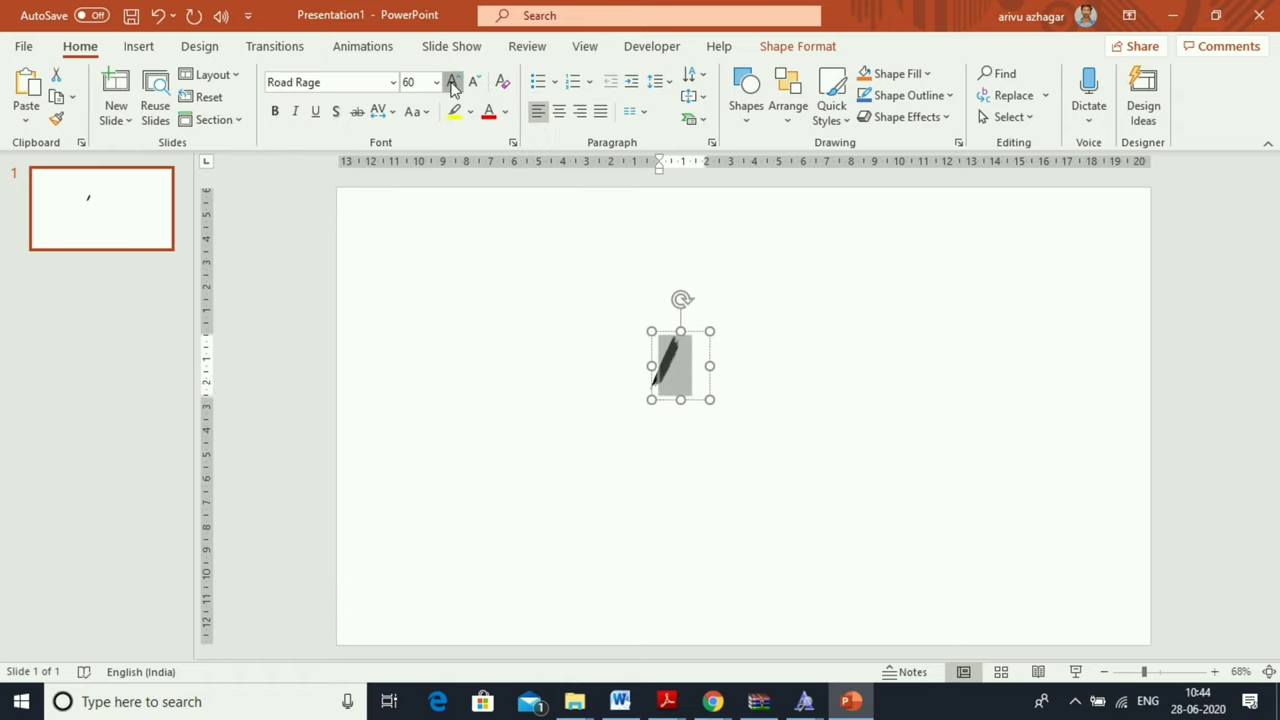
click(453, 82)
click(453, 82)
click(453, 82)
click(453, 82)
click(453, 82)
click(453, 82)
click(453, 82)
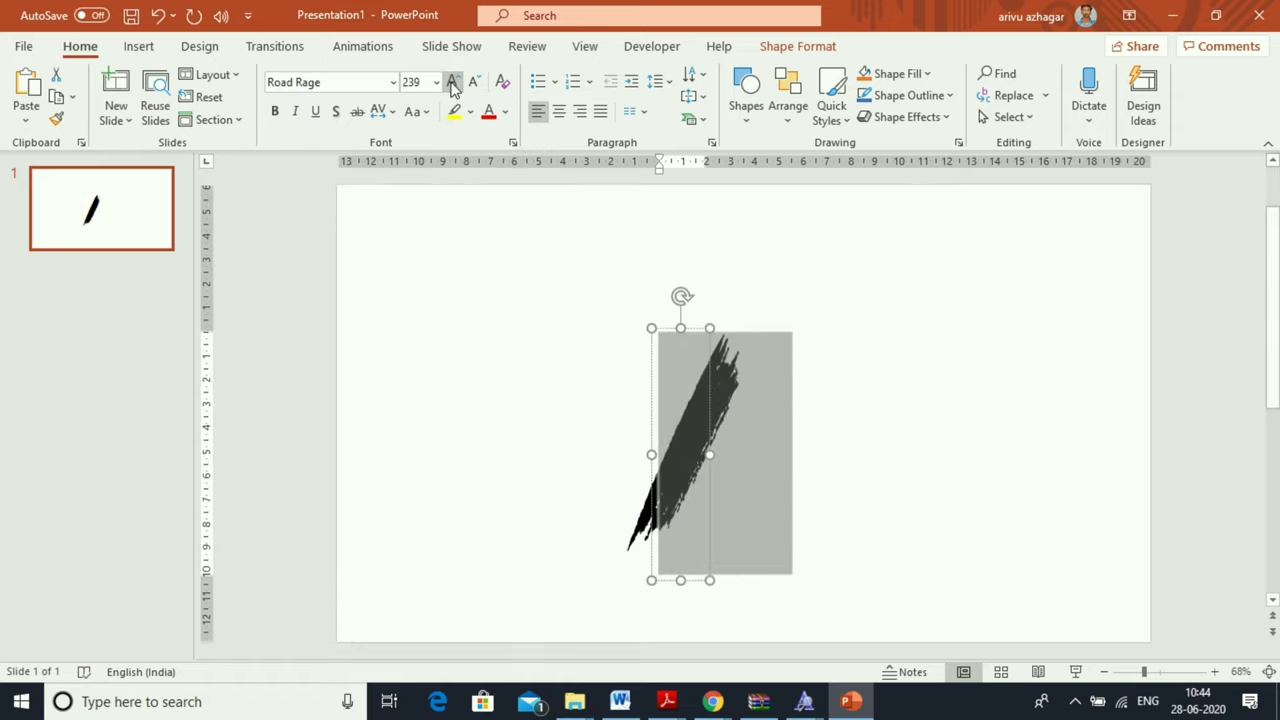
click(888, 525)
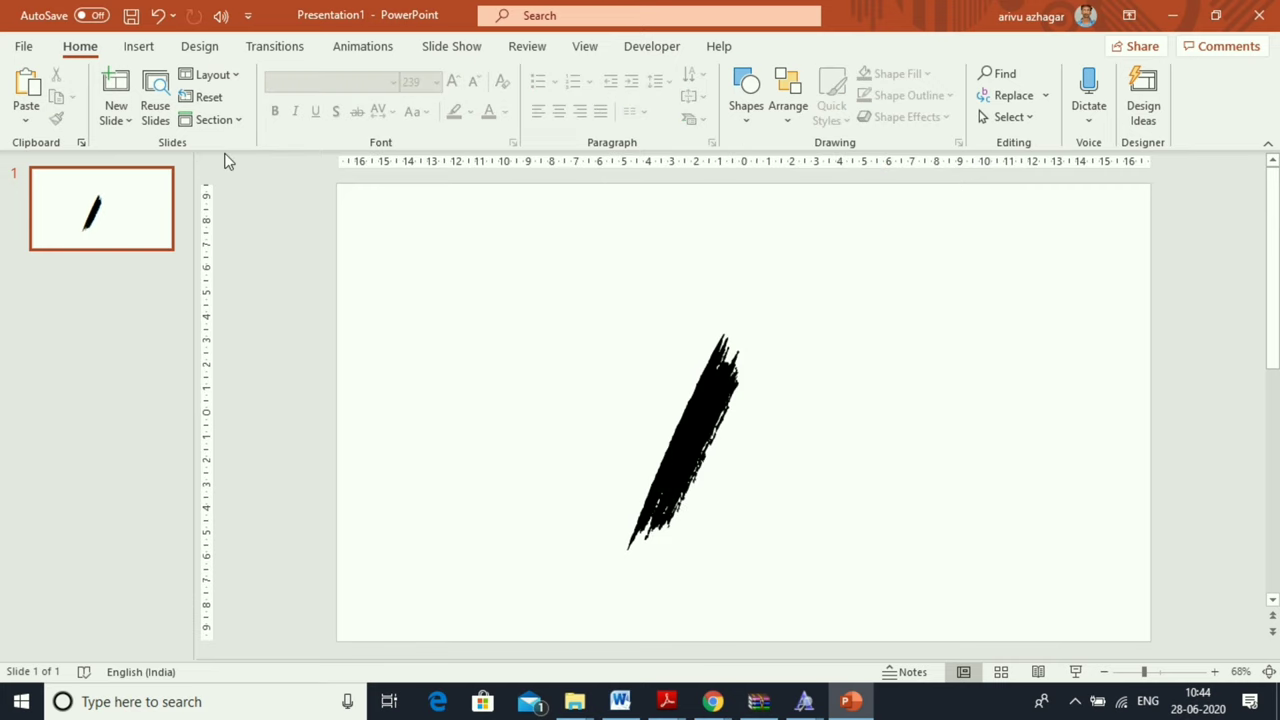
click(139, 46)
Step: Draw a rectangle covering the brush-stroke character and send it to the back
click(341, 95)
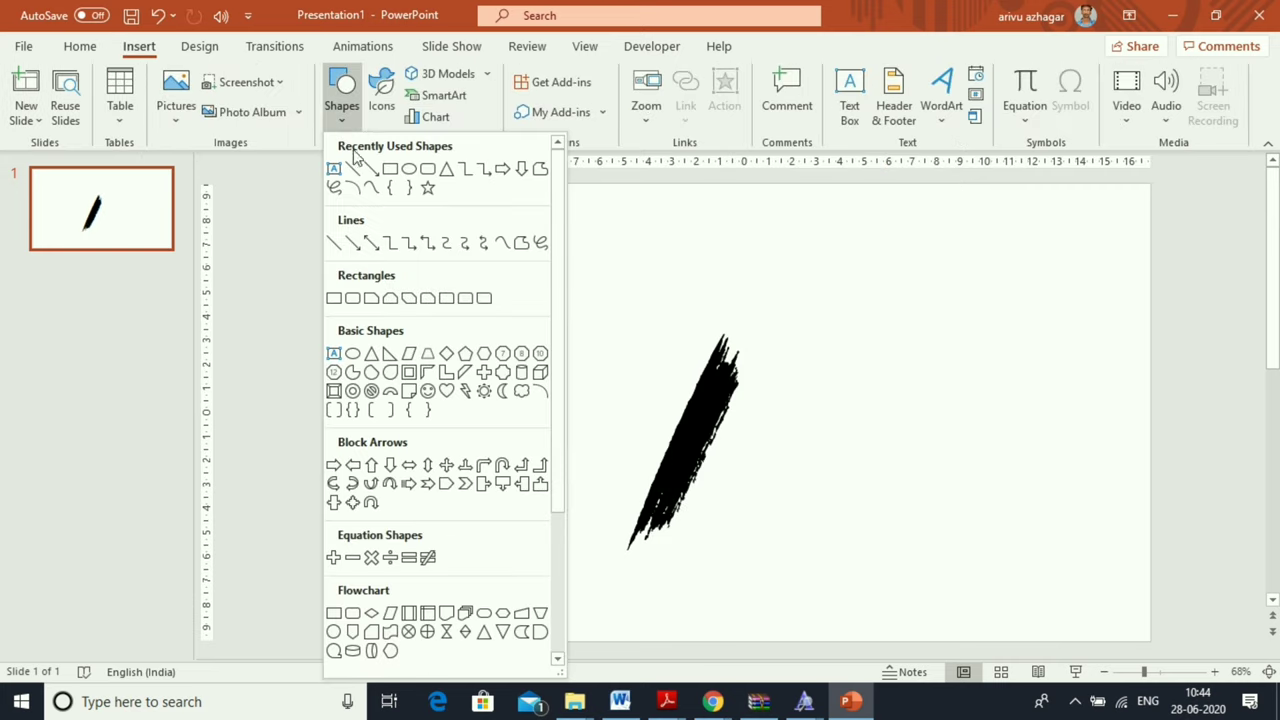
click(388, 170)
mouse_move(624, 315)
mouse_down()
mouse_move(754, 545)
mouse_move(744, 566)
mouse_up()
right_click(694, 441)
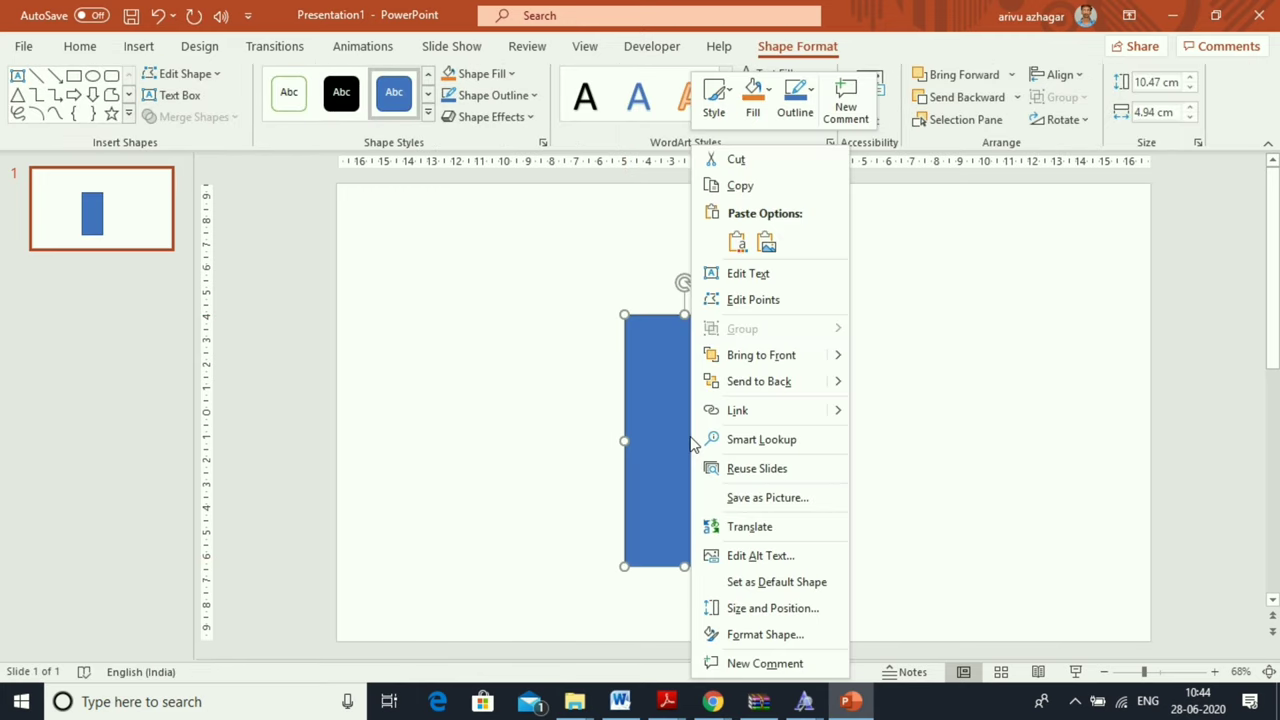
click(830, 380)
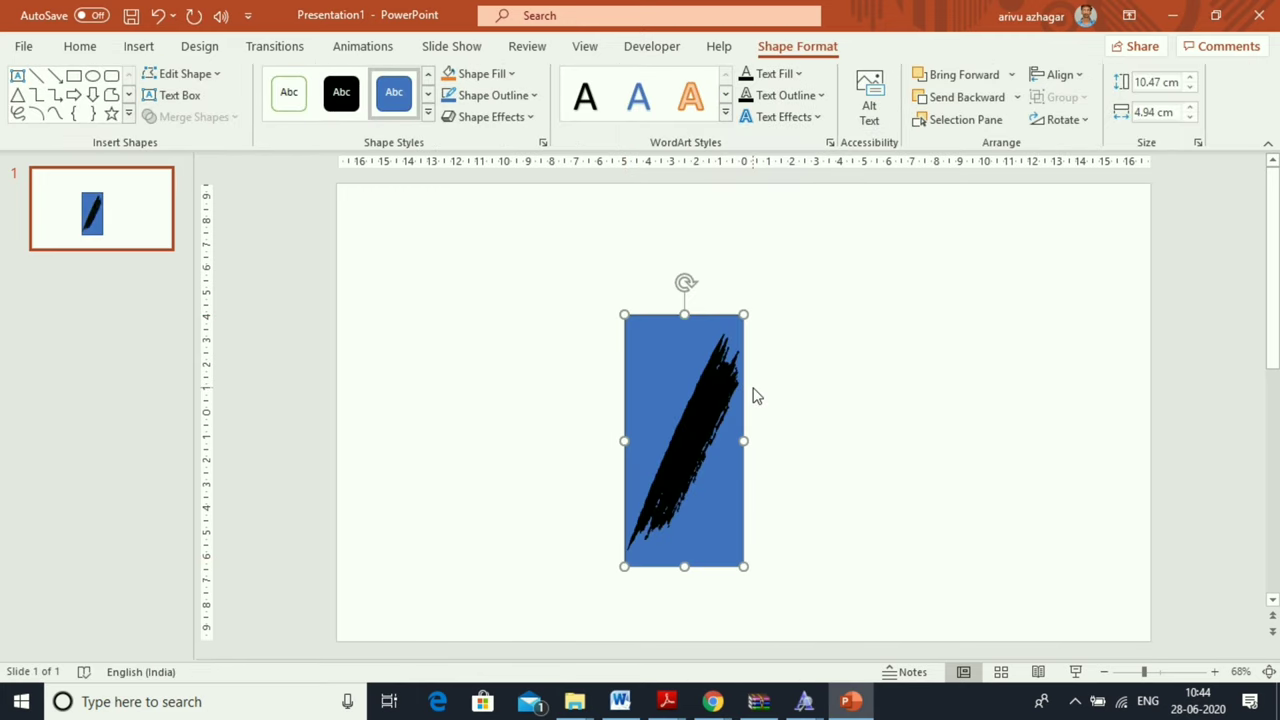
Step: Intersect the character with the rectangle, leaving a 9.02 × 4.66 cm blue brush-stroke shape
shift+click(685, 430)
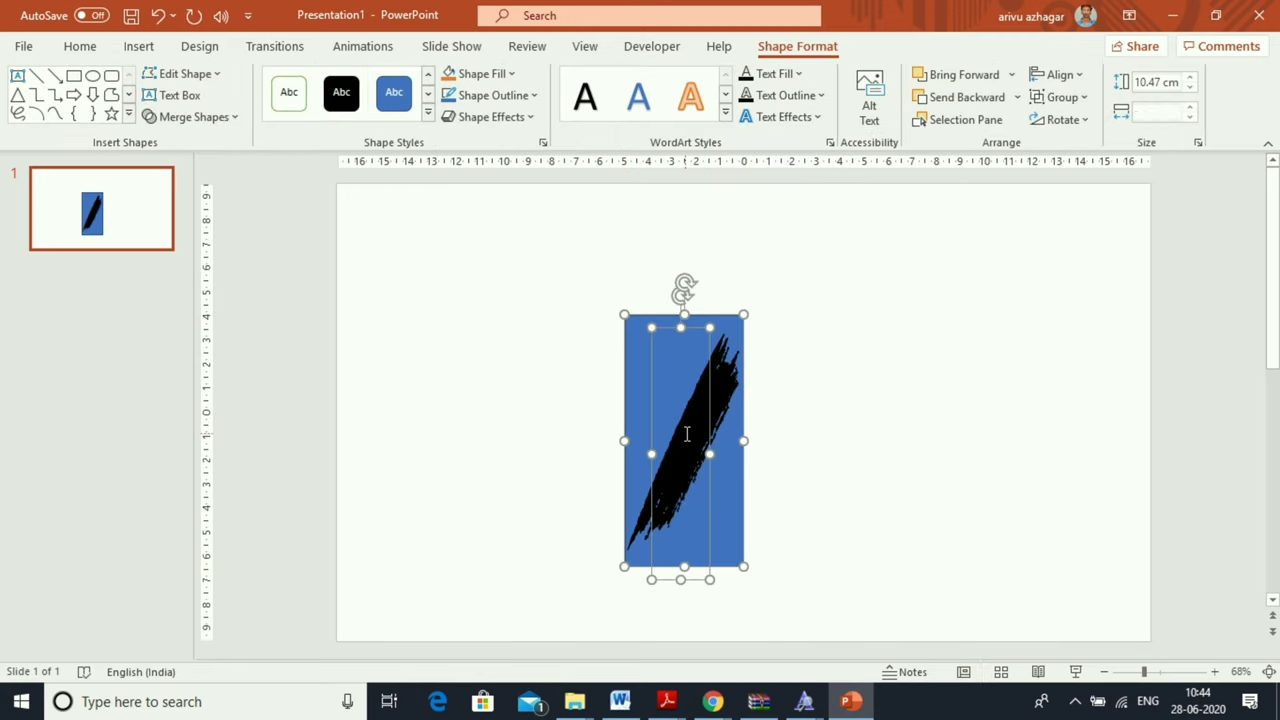
double_click(800, 46)
click(800, 50)
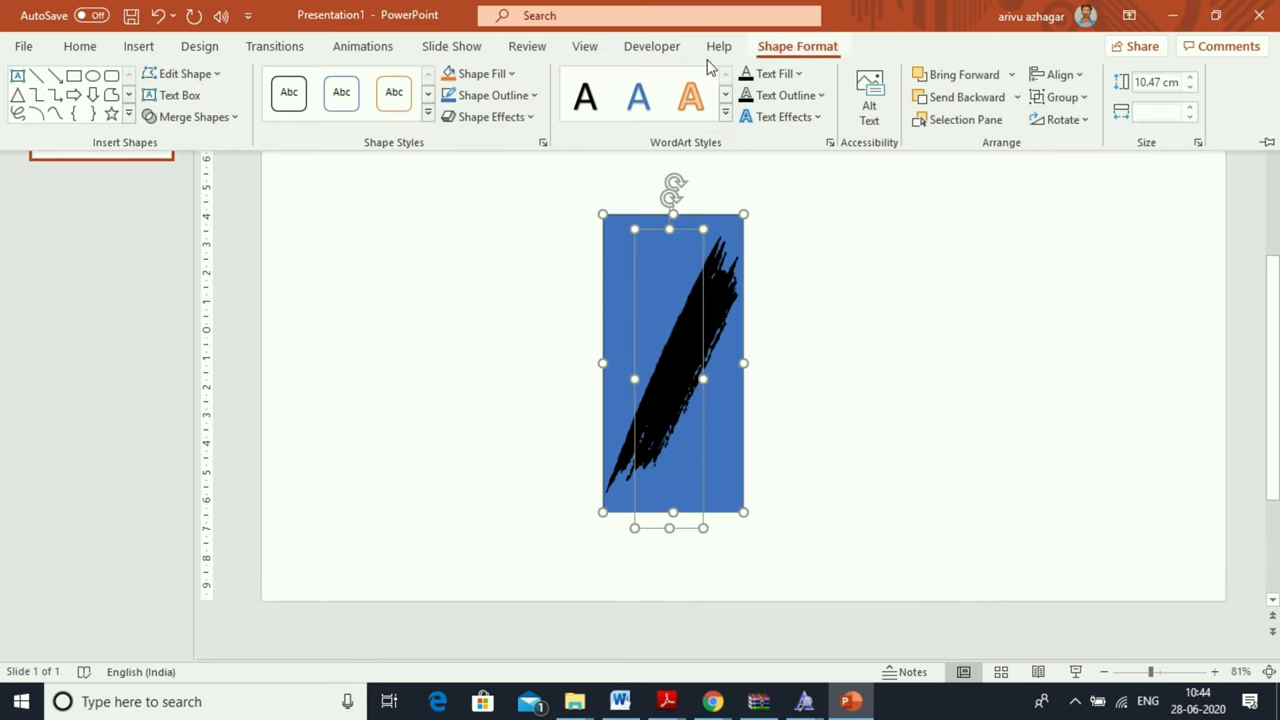
click(185, 117)
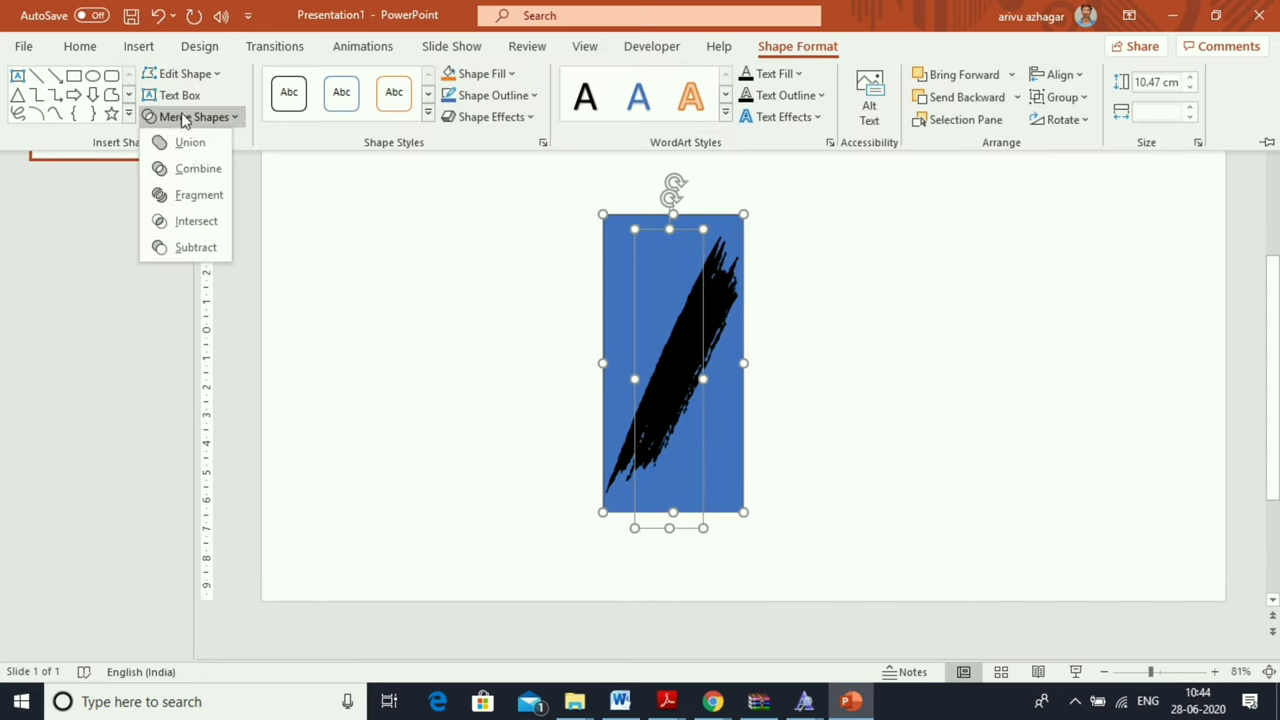
click(185, 221)
click(810, 47)
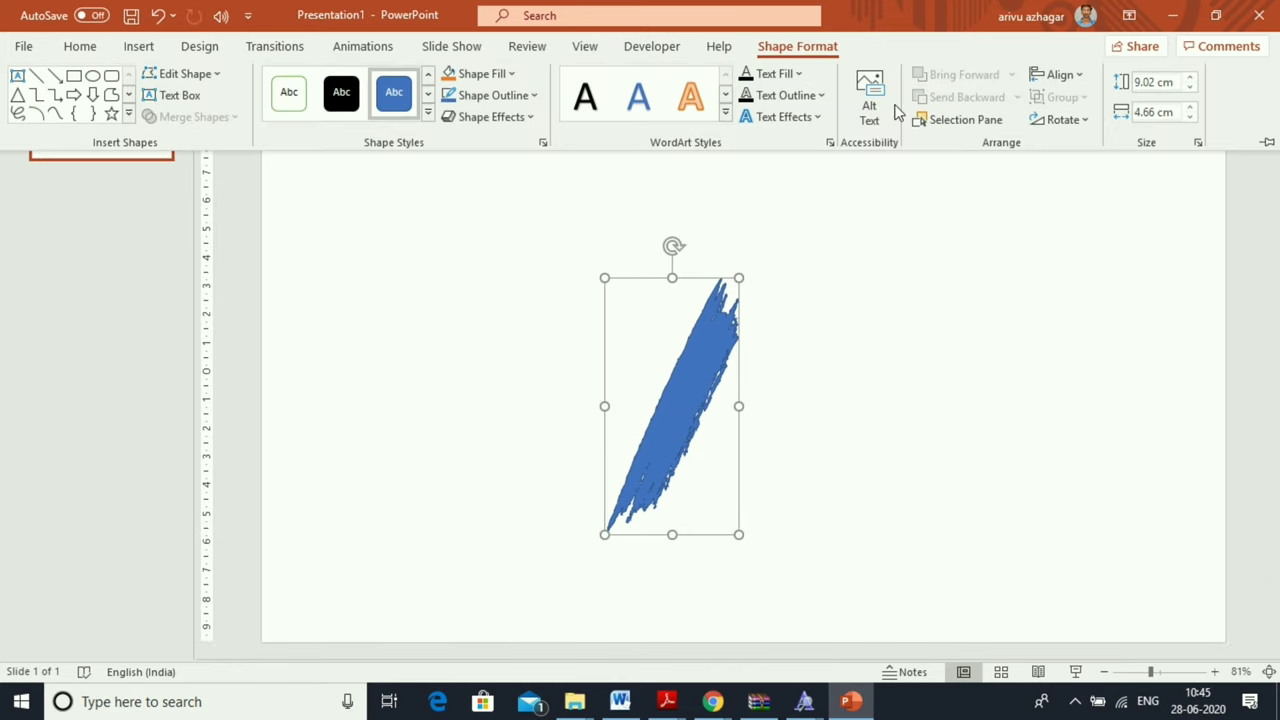
Step: Pin the Shape Format ribbon, then paste a copy of the brush stroke and overlap the strokes
click(1268, 145)
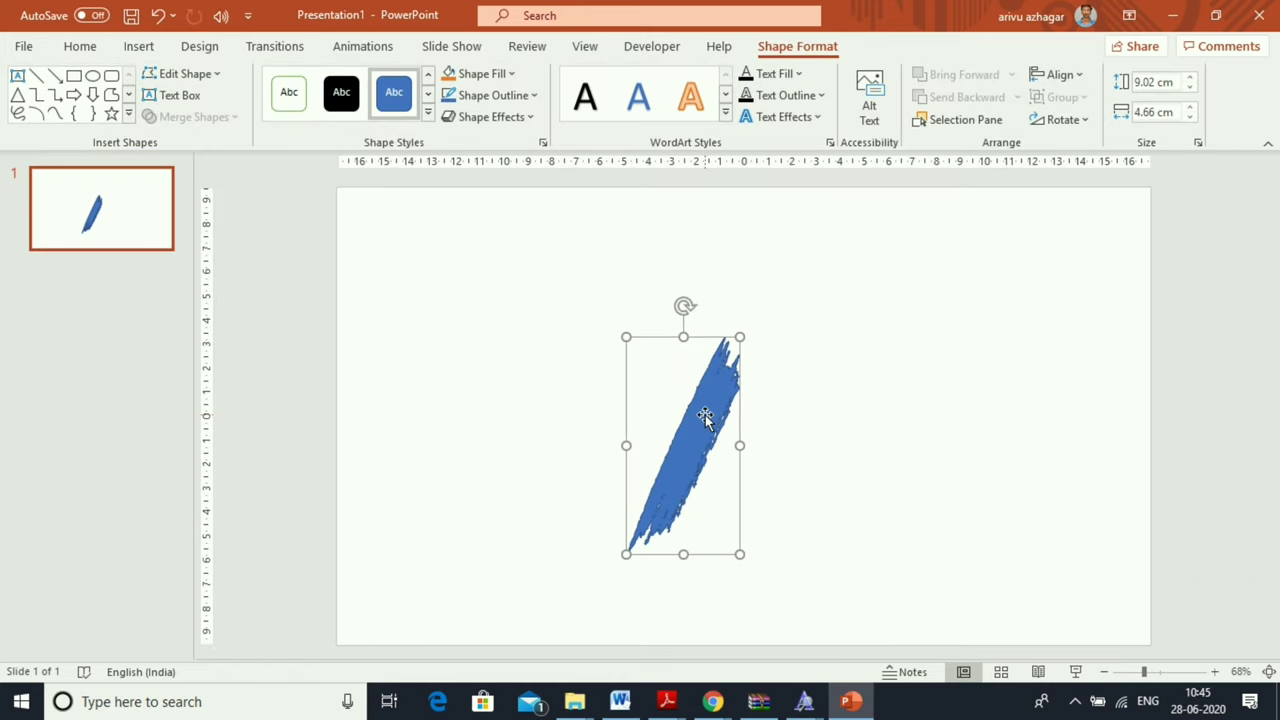
key(ctrl+c)
key(ctrl+v)
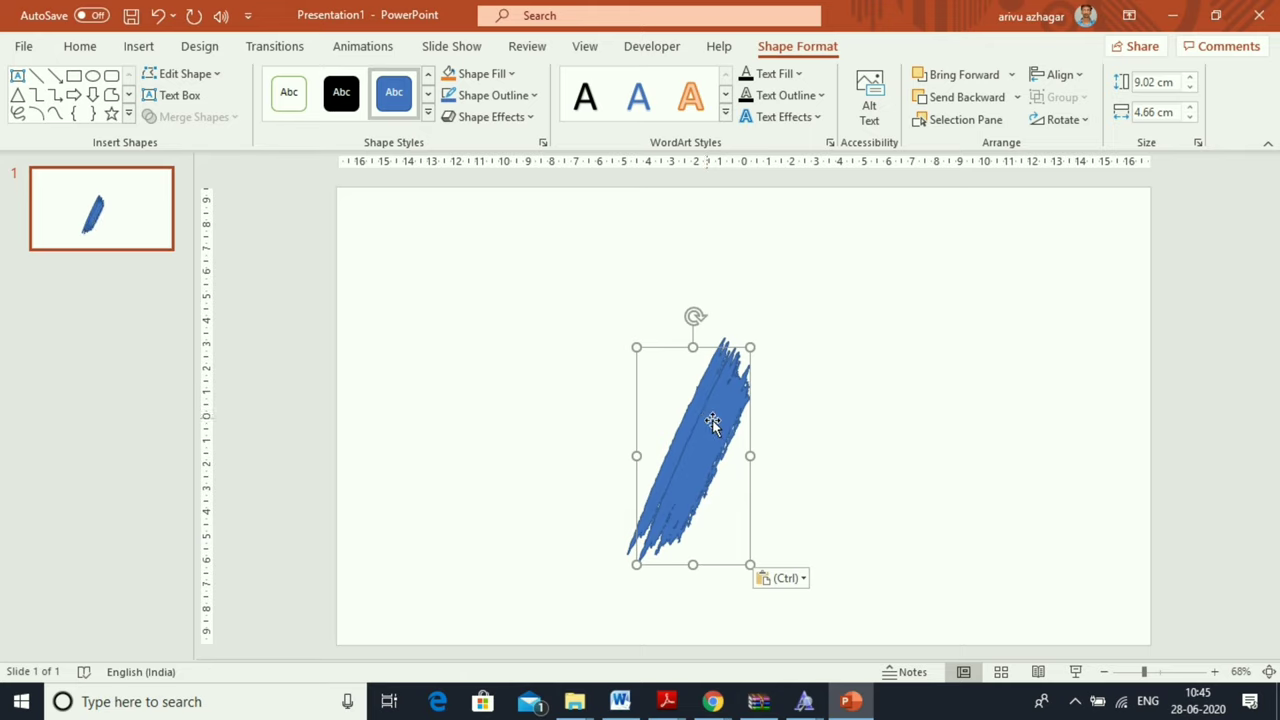
drag(710, 422, 747, 330)
click(748, 346)
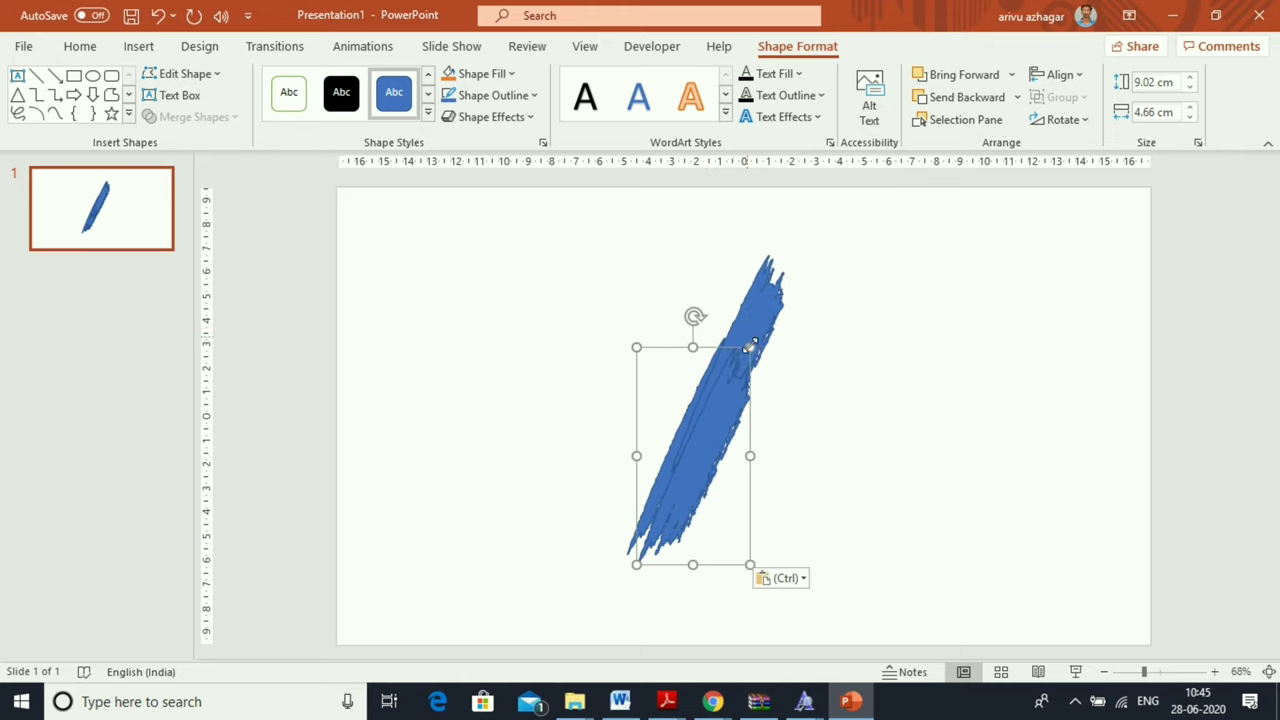
mouse_move(703, 430)
mouse_down()
mouse_move(724, 432)
mouse_move(714, 452)
mouse_up()
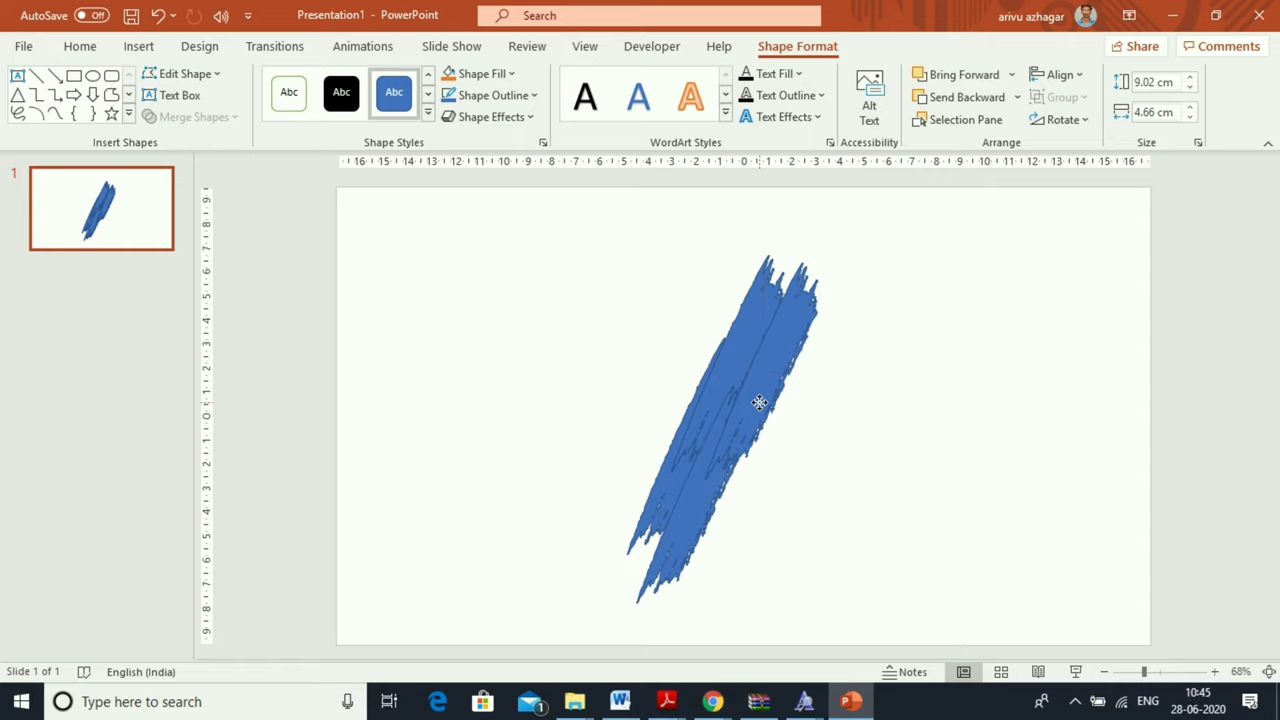
click(760, 410)
drag(760, 410, 800, 388)
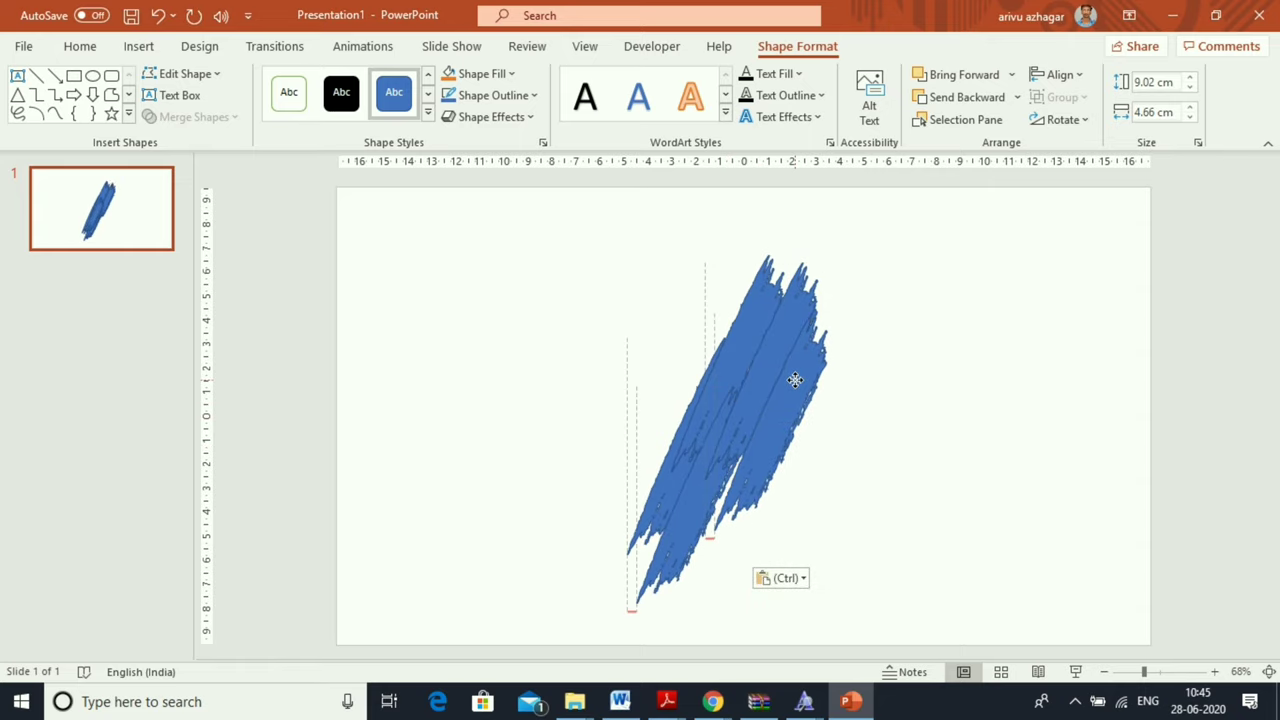
mouse_move(709, 429)
mouse_down()
mouse_move(729, 491)
mouse_move(751, 494)
mouse_up()
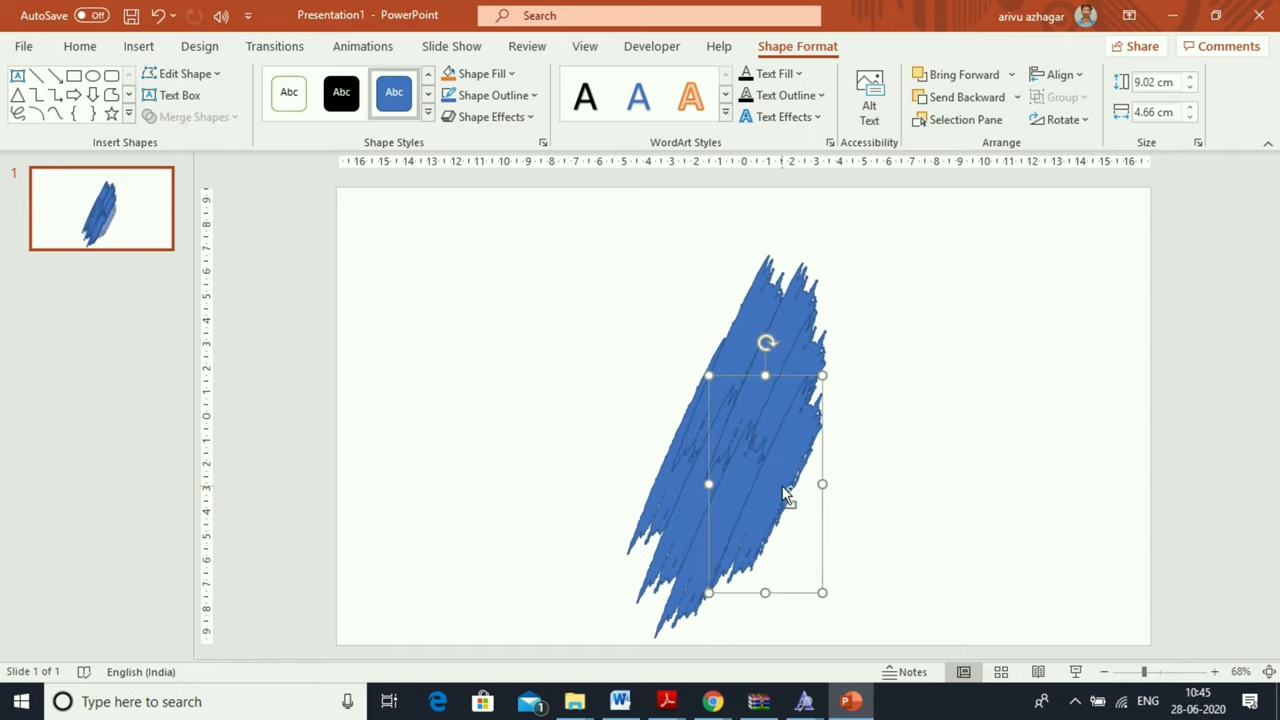
key(ctrl+z)
Step: Rearrange the stroke copies into a cluster and add another overlapping copy on the left
drag(722, 425, 682, 393)
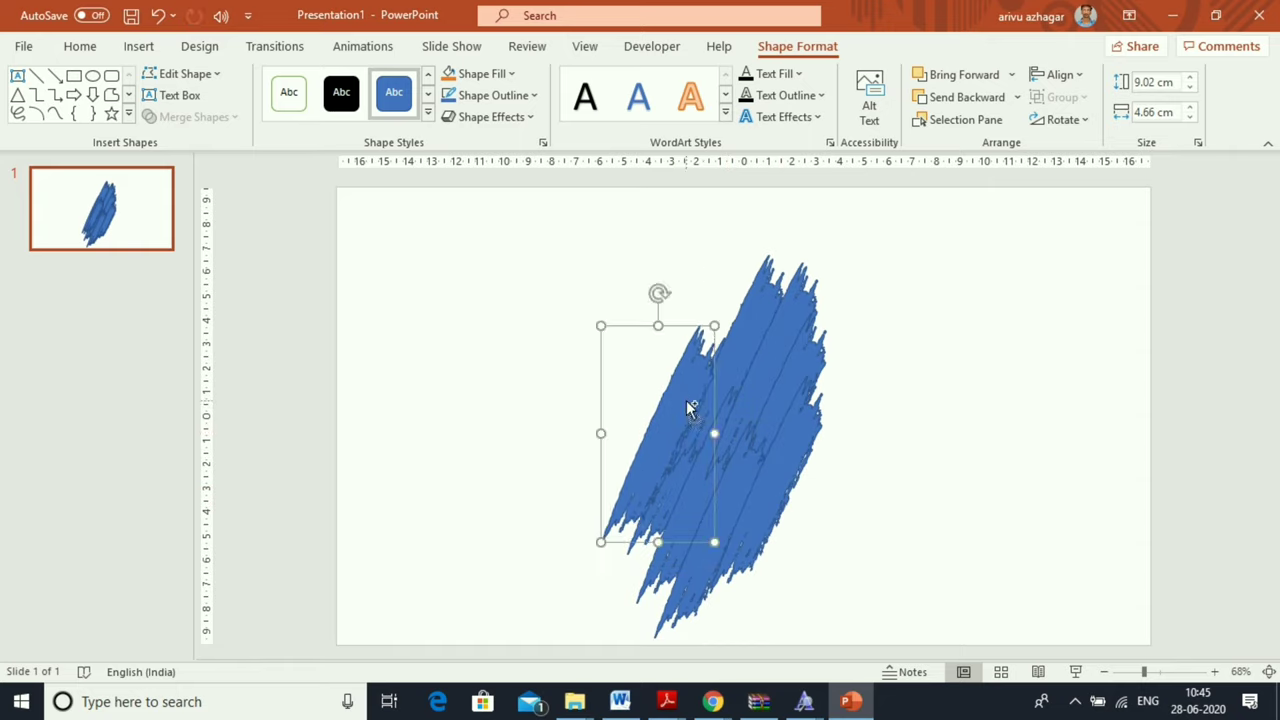
mouse_move(725, 433)
mouse_down()
mouse_move(707, 427)
mouse_move(681, 366)
mouse_move(701, 437)
mouse_up()
drag(720, 508, 640, 555)
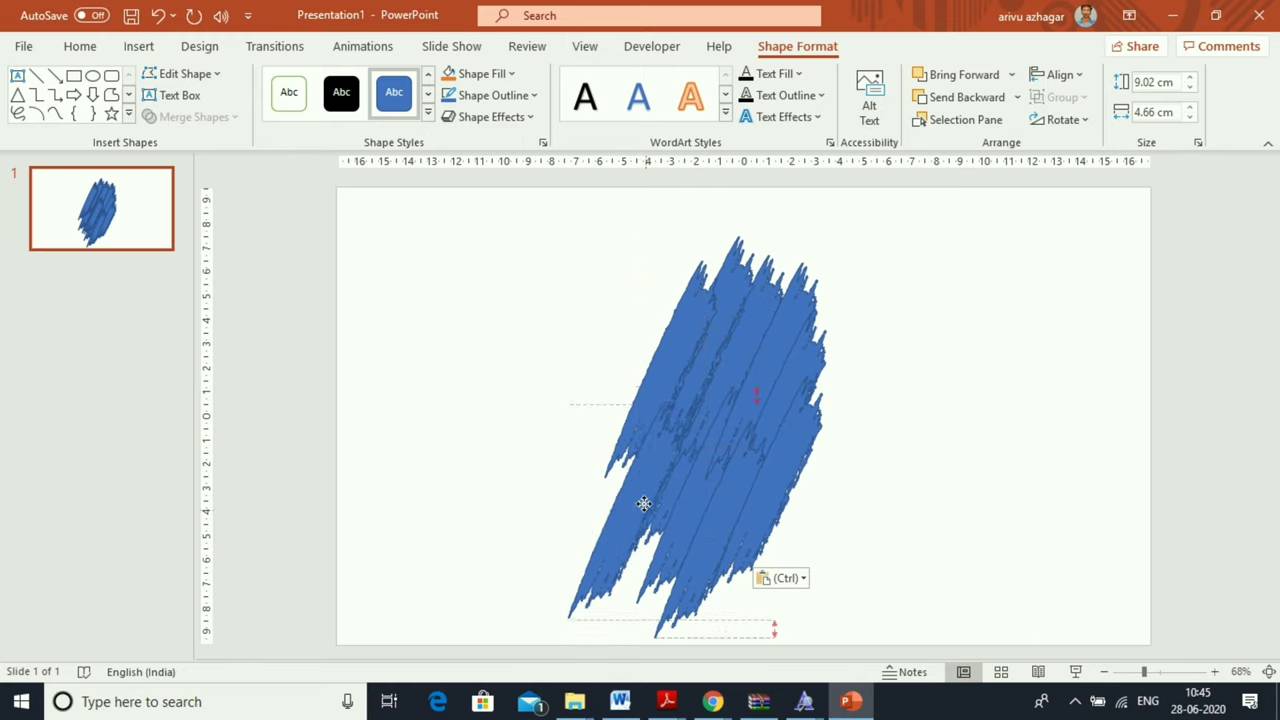
mouse_move(640, 555)
mouse_down()
mouse_move(635, 456)
mouse_move(694, 314)
mouse_move(640, 417)
mouse_move(660, 375)
mouse_up()
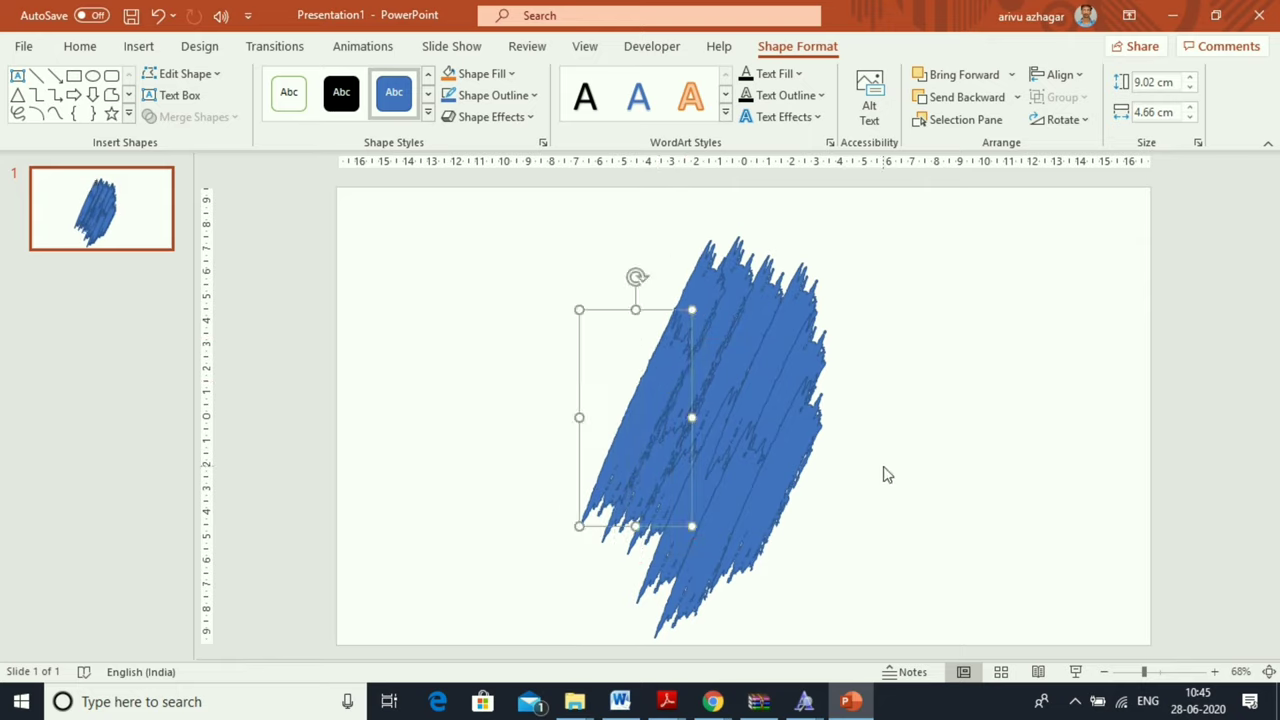
key(ctrl+v)
drag(720, 462, 660, 372)
Step: Select all the brush strokes and Union them into one shape
click(914, 452)
key(ctrl+a)
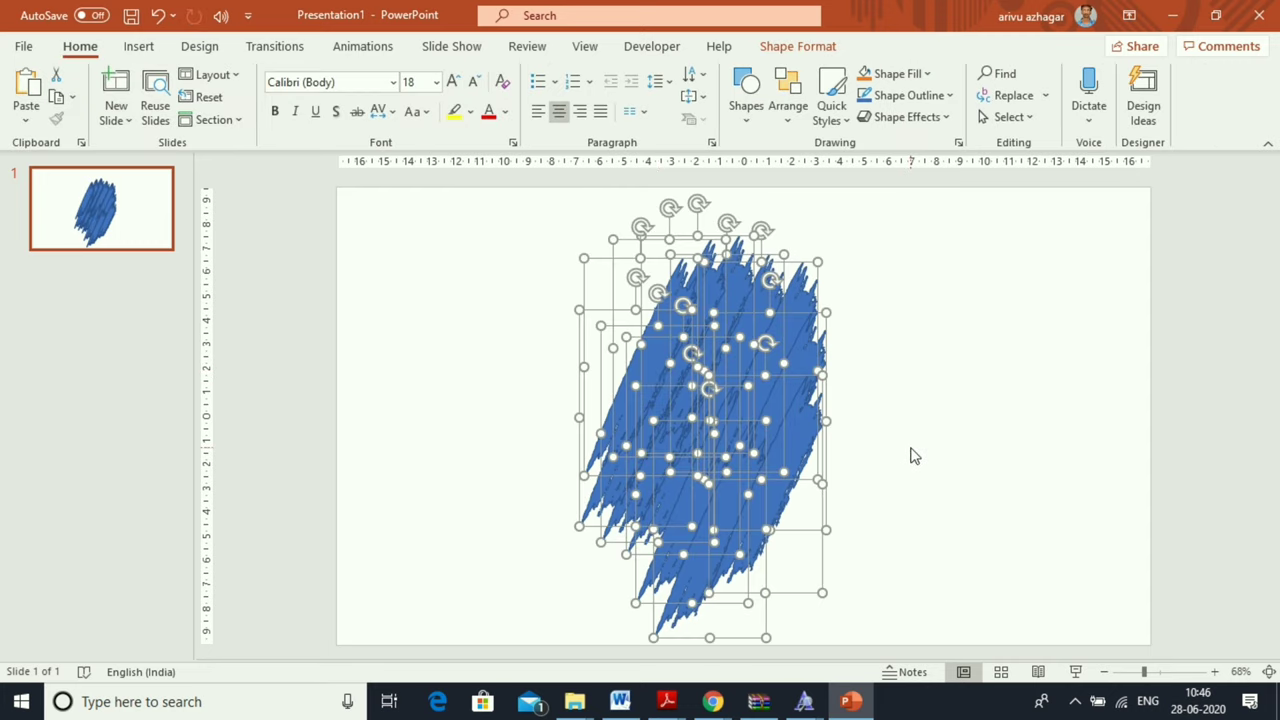
click(805, 47)
click(225, 117)
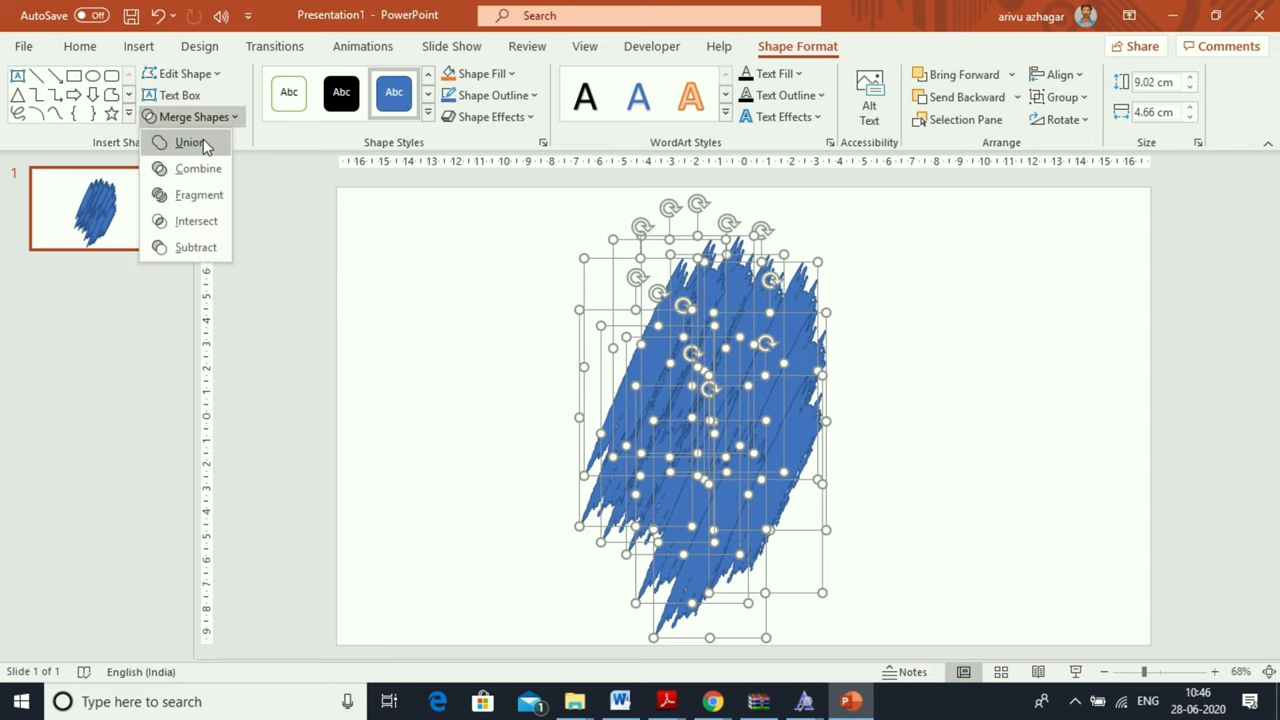
click(203, 139)
Step: Move the merged shape to the right and resize it to 14.11 × 13.44 cm
drag(686, 434, 891, 422)
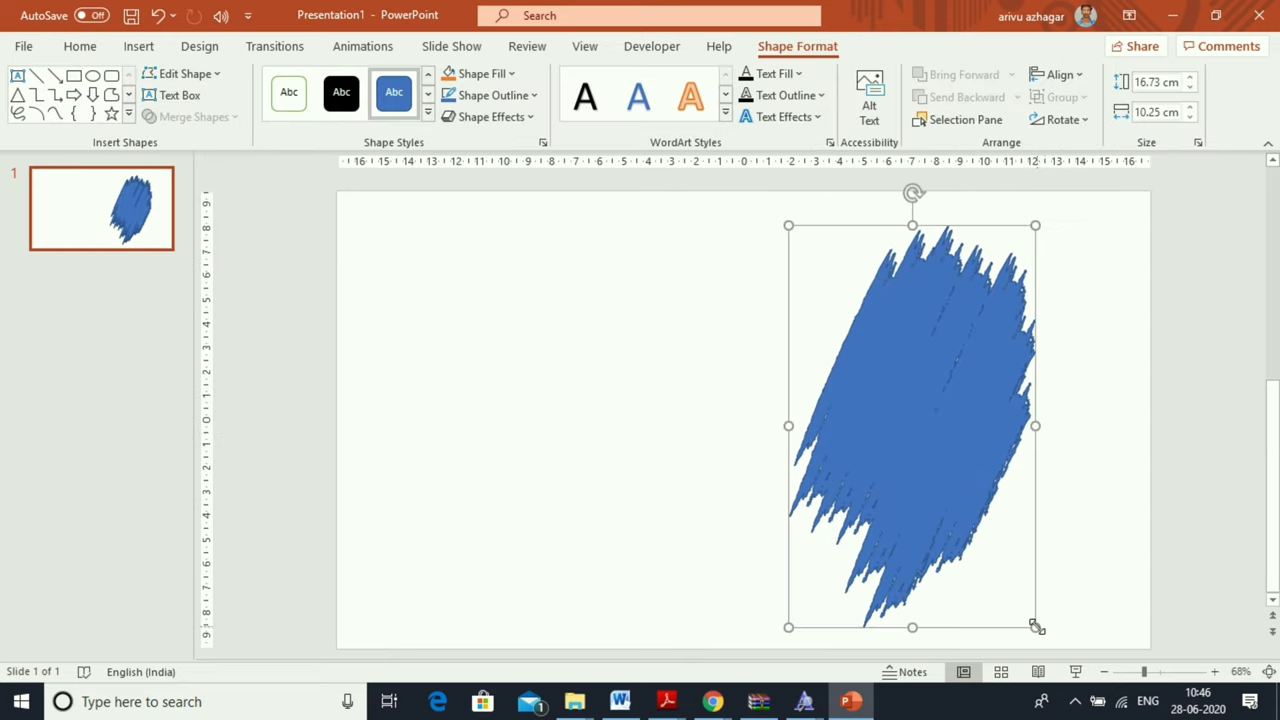
drag(1034, 623, 1111, 564)
drag(993, 424, 985, 462)
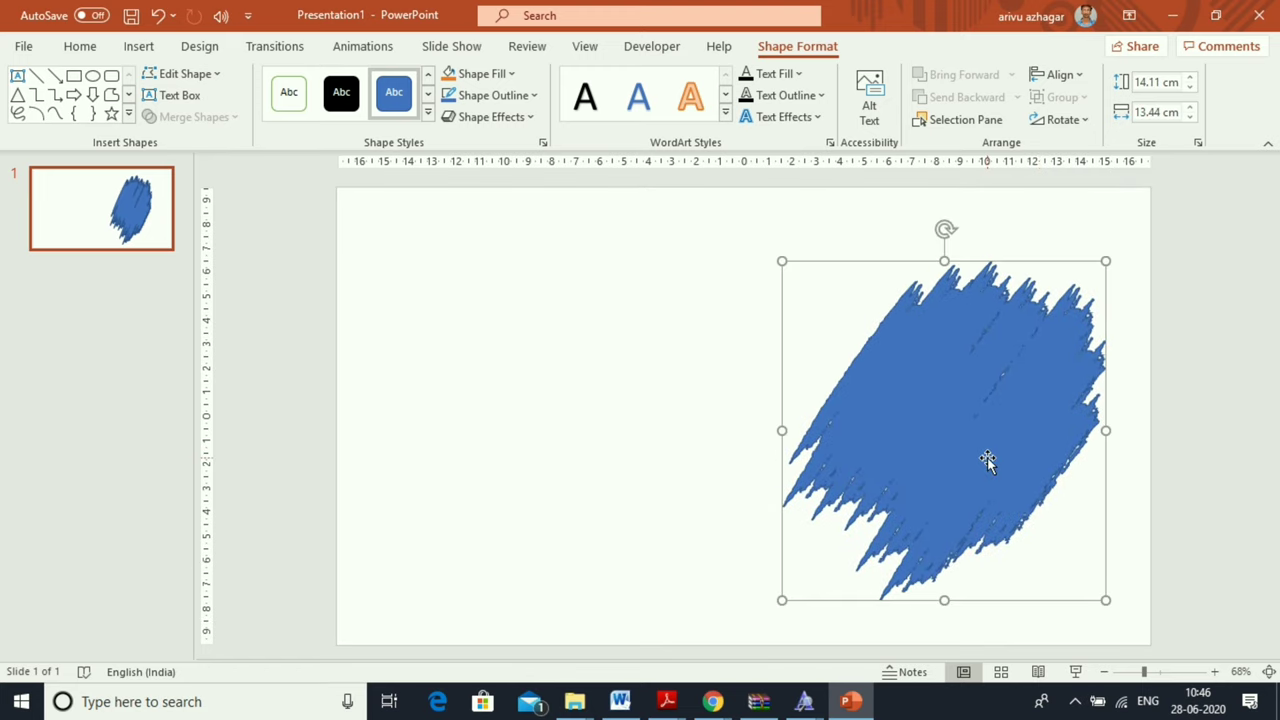
Step: Duplicate the brush shape, place the copy on the left, and flip it vertically
key(ctrl+d)
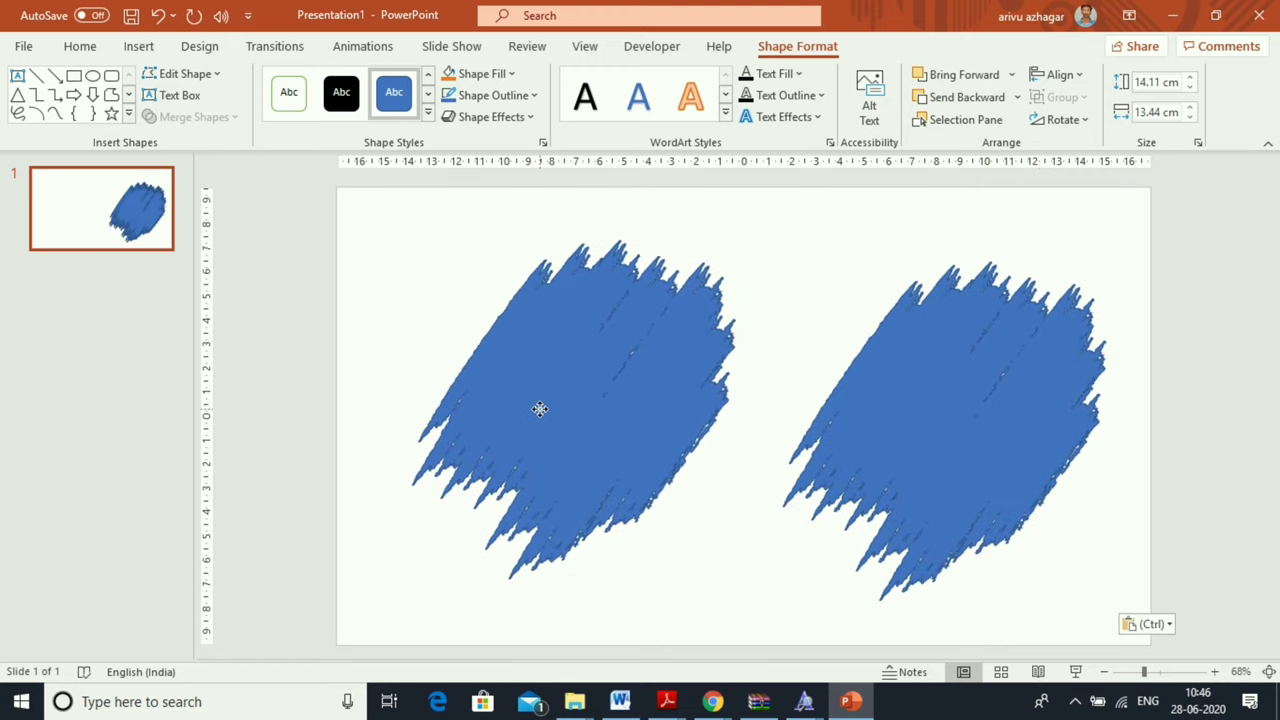
drag(976, 465, 540, 409)
click(1066, 119)
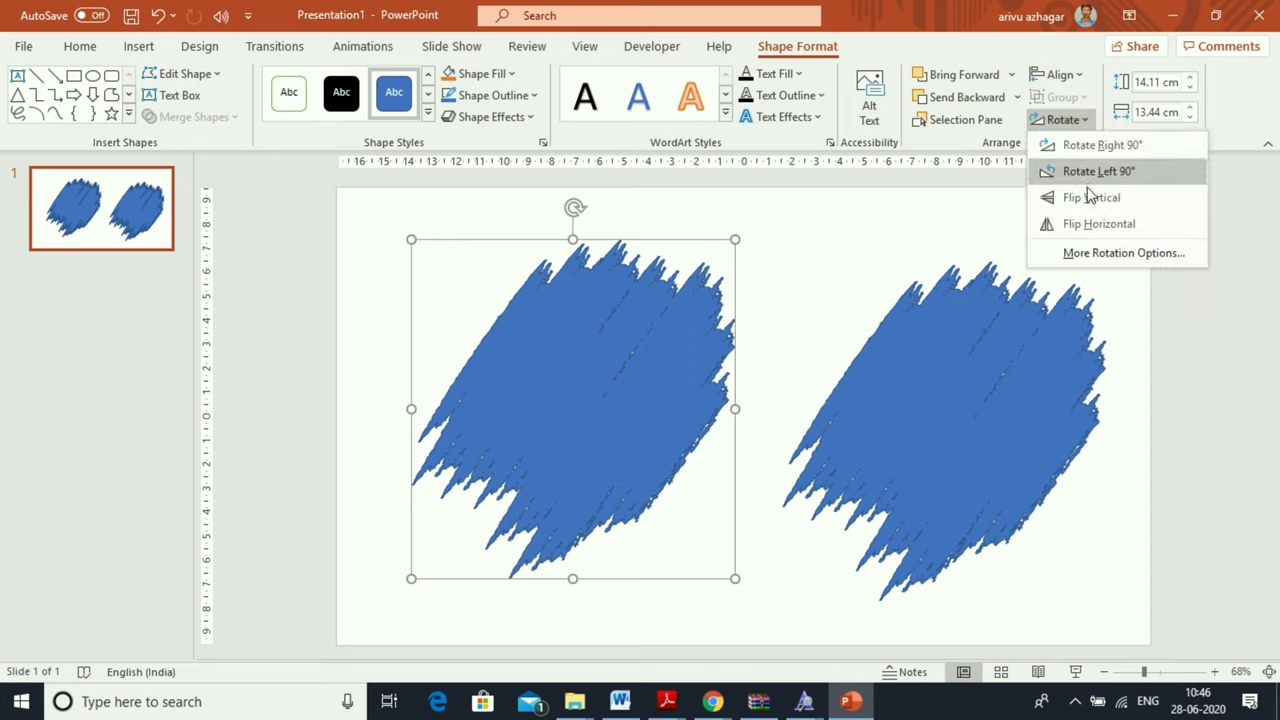
click(1087, 189)
Step: Fill the right brush shape with the tennis player photo from a file
click(923, 451)
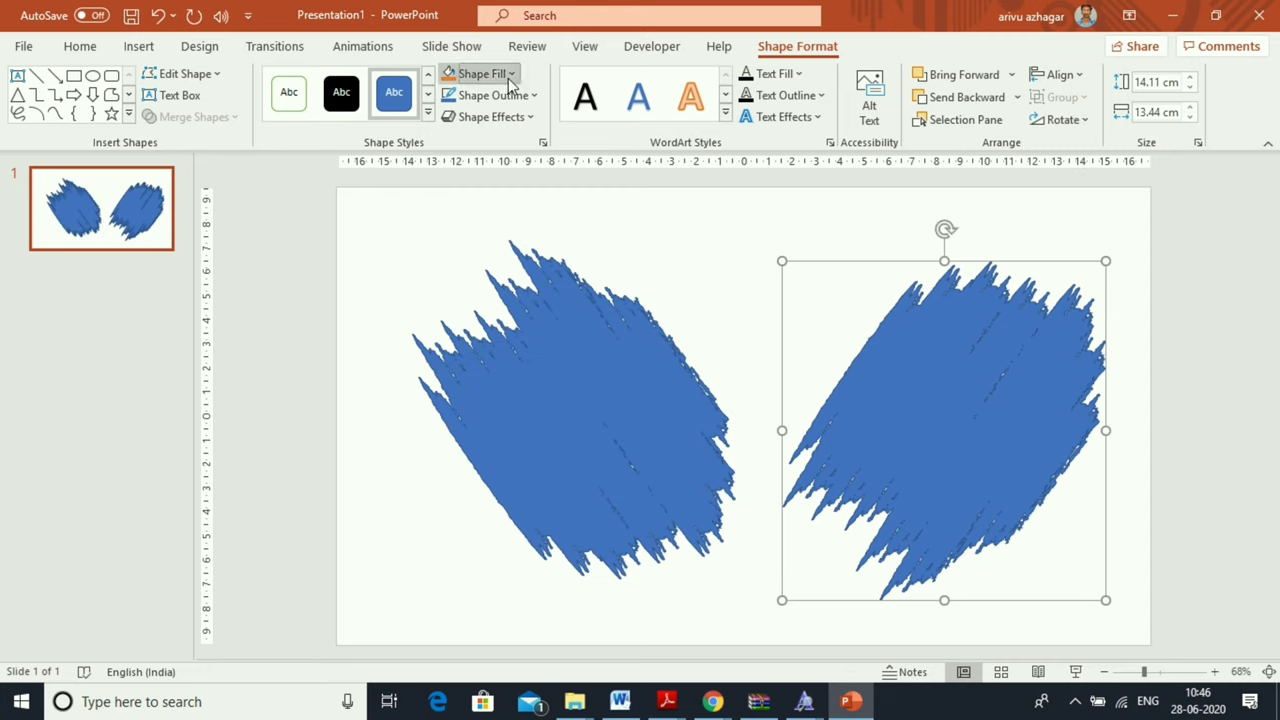
click(485, 74)
click(495, 363)
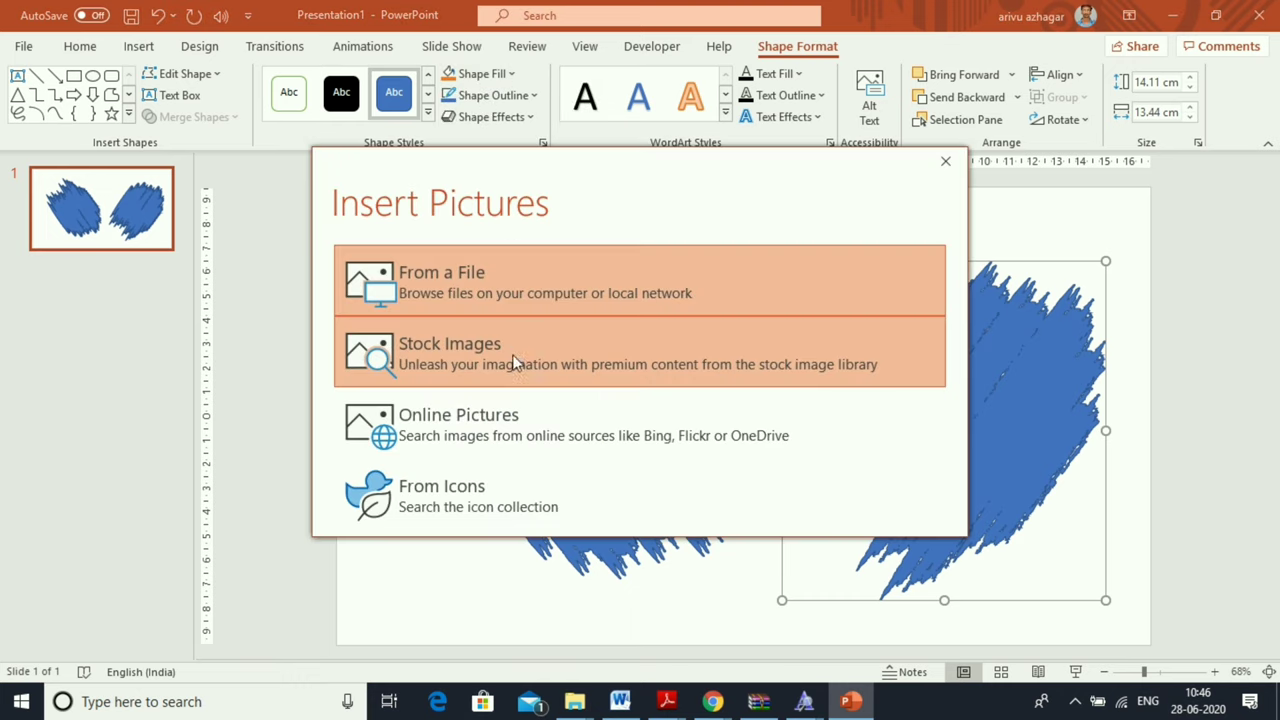
click(505, 281)
click(463, 193)
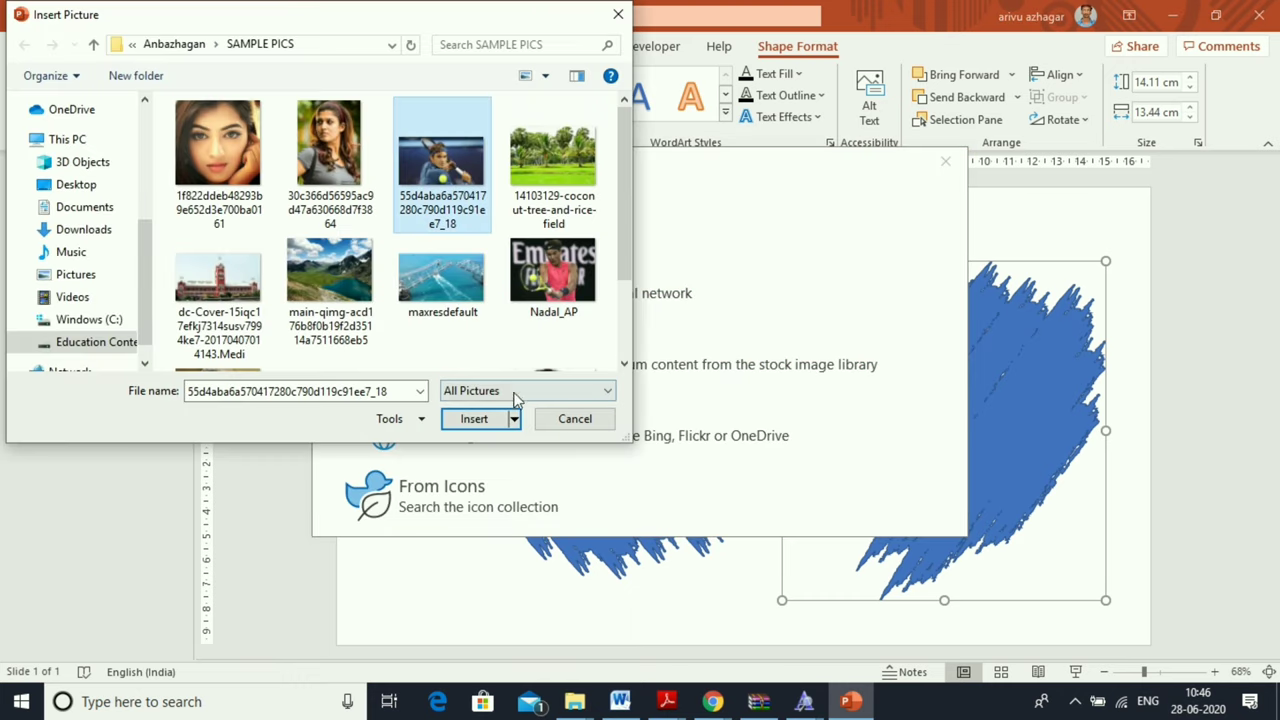
click(476, 419)
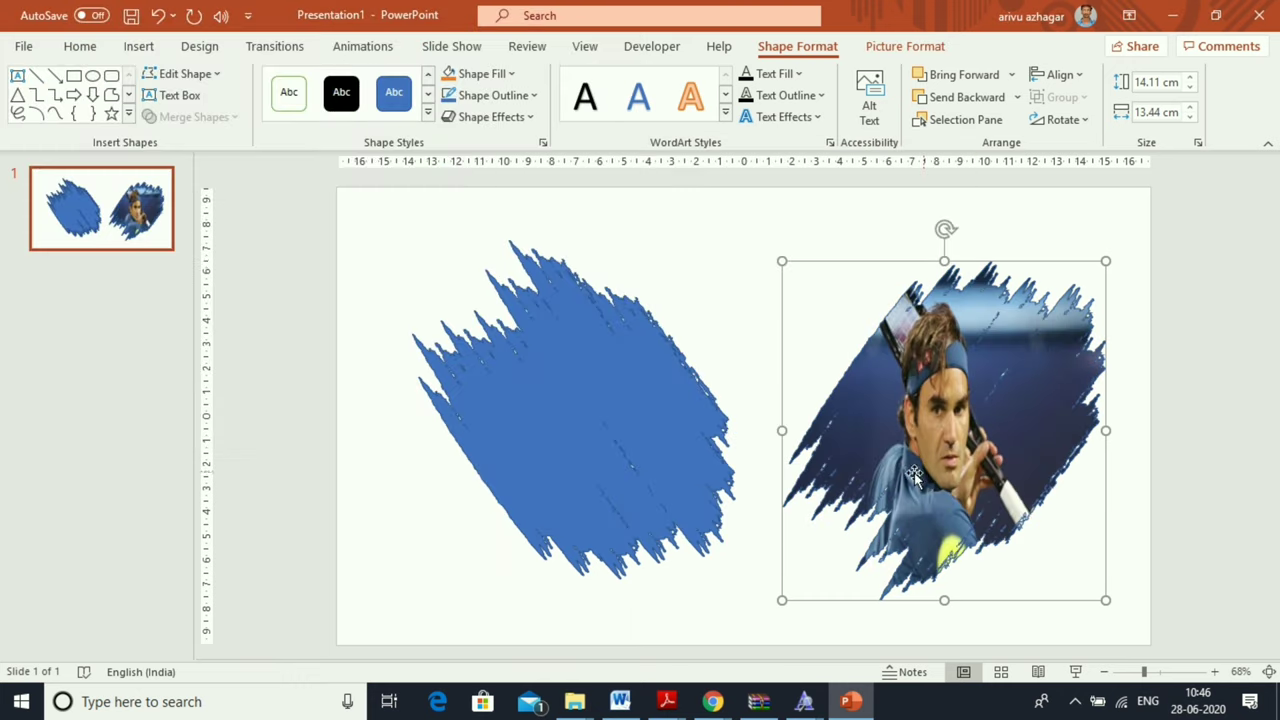
click(647, 464)
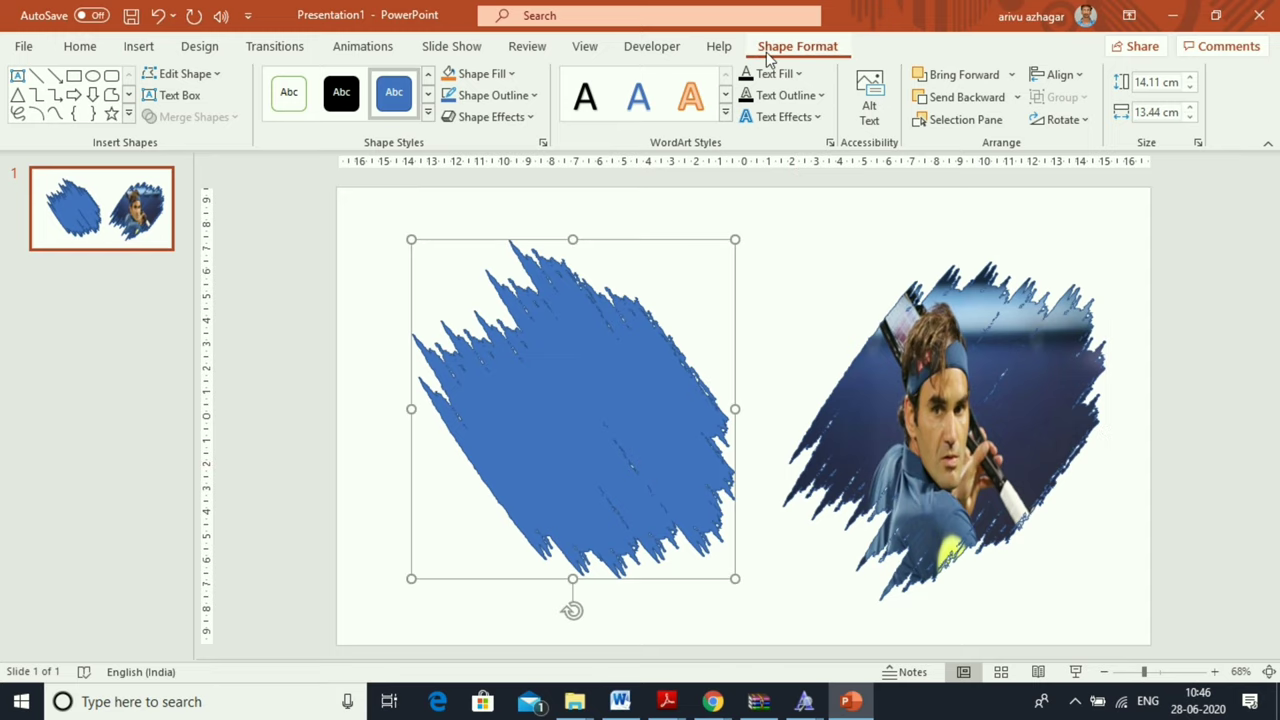
Step: Fill the left brush shape with the second tennis player photo
click(470, 74)
click(475, 355)
click(476, 283)
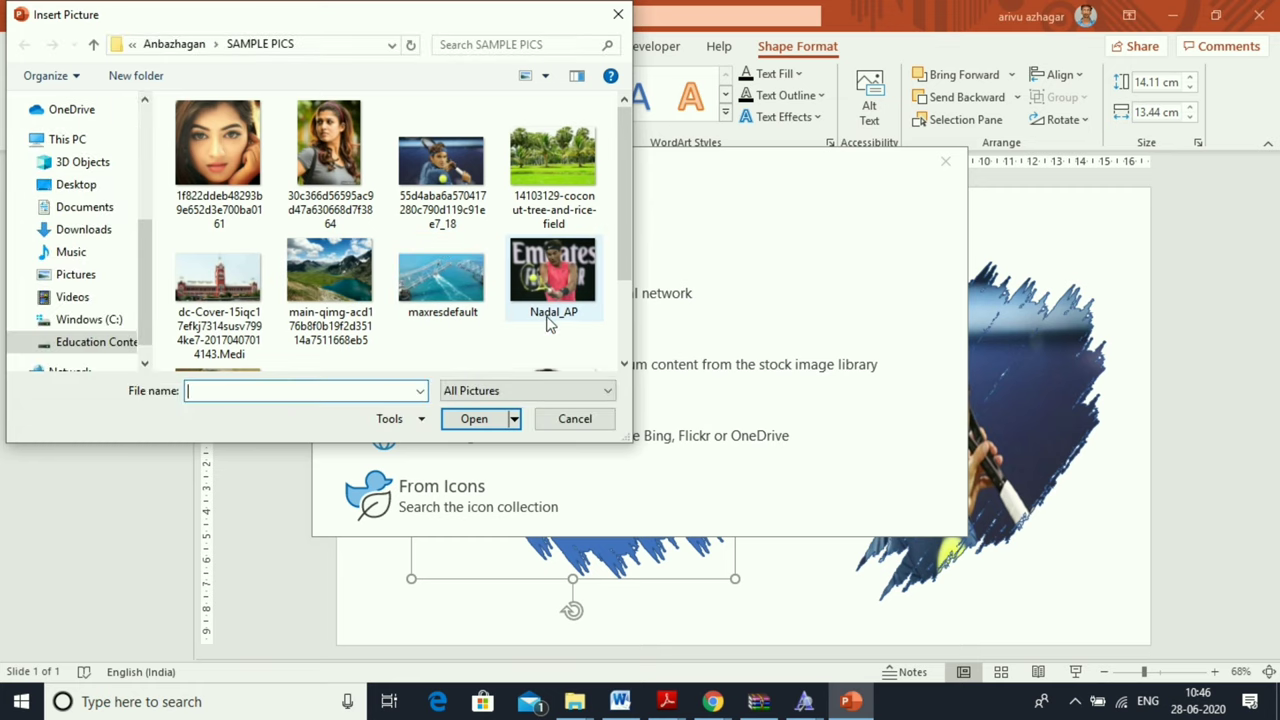
click(533, 281)
click(474, 418)
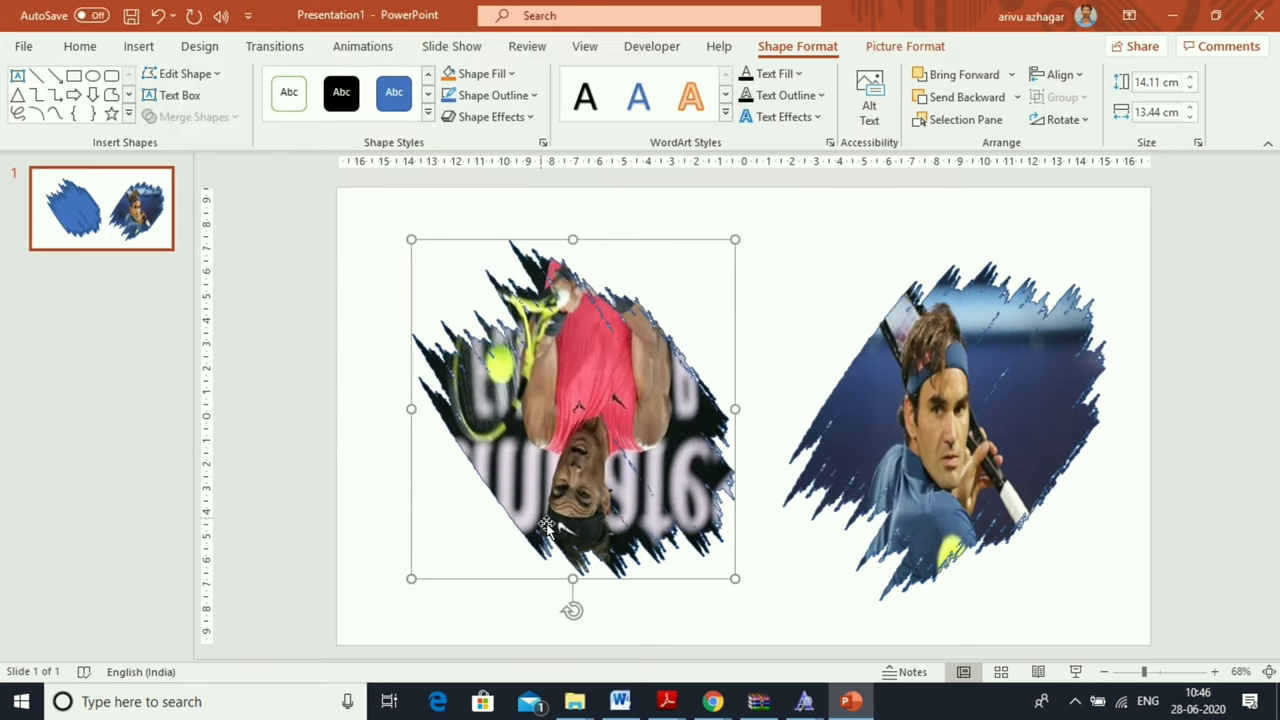
Step: In Format Picture's fill settings, uncheck 'Rotate with shape' for the left photo
click(585, 485)
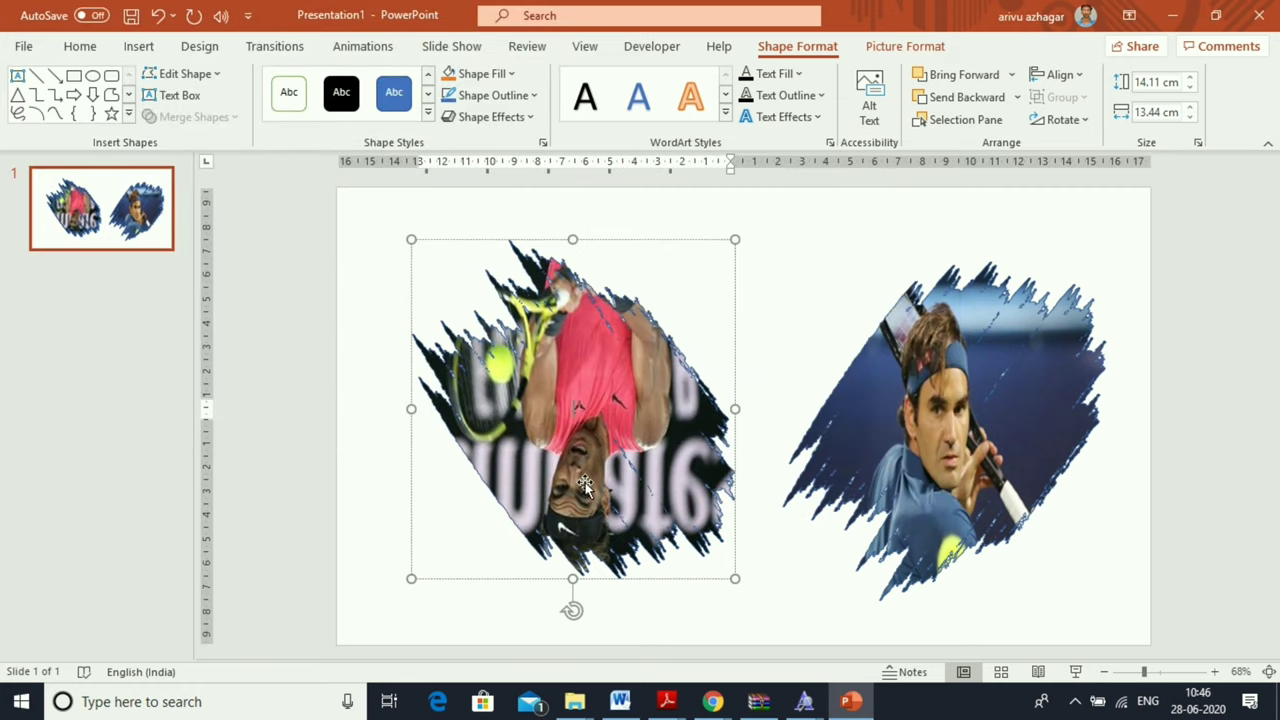
right_click(595, 515)
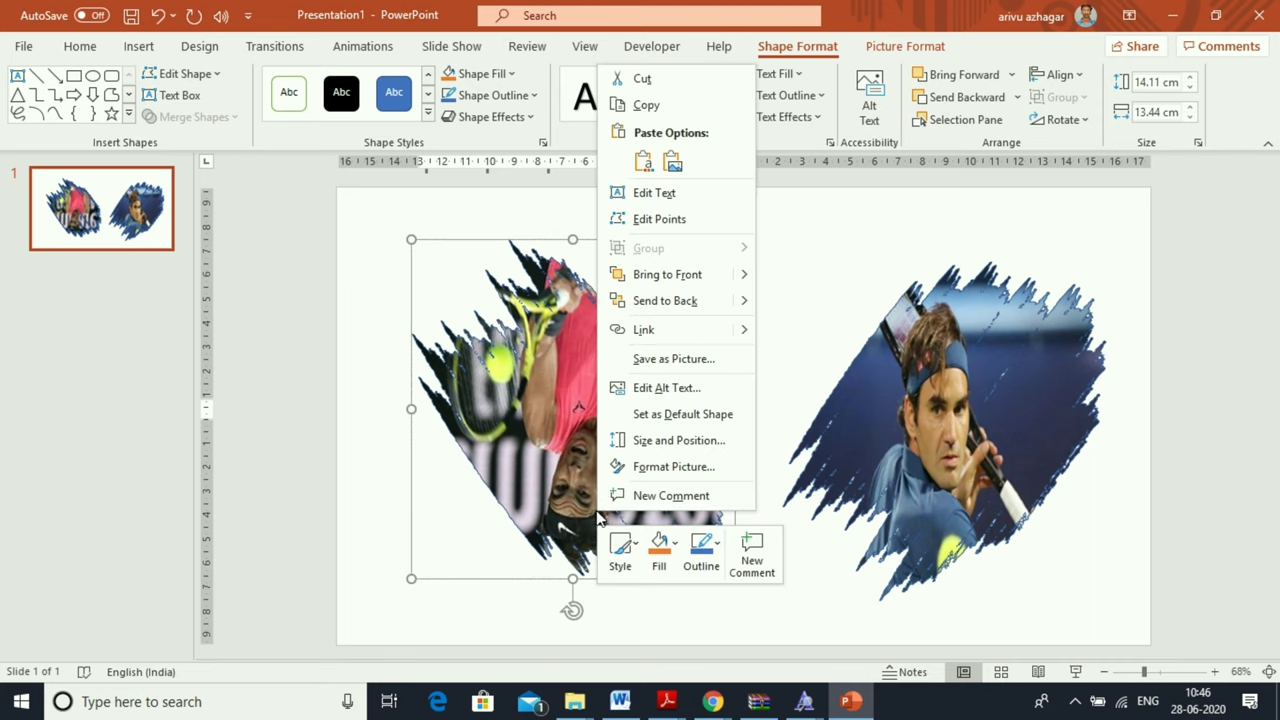
click(662, 466)
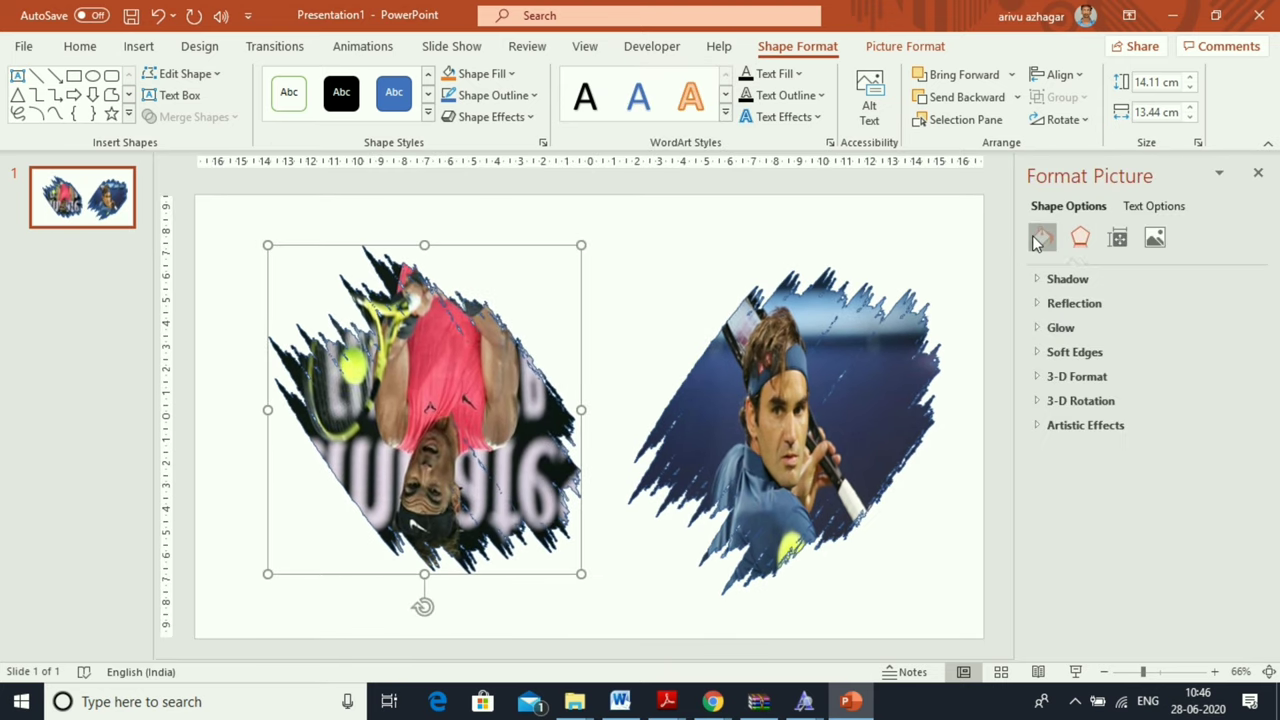
click(1040, 240)
scroll(1150, 500, down, 3)
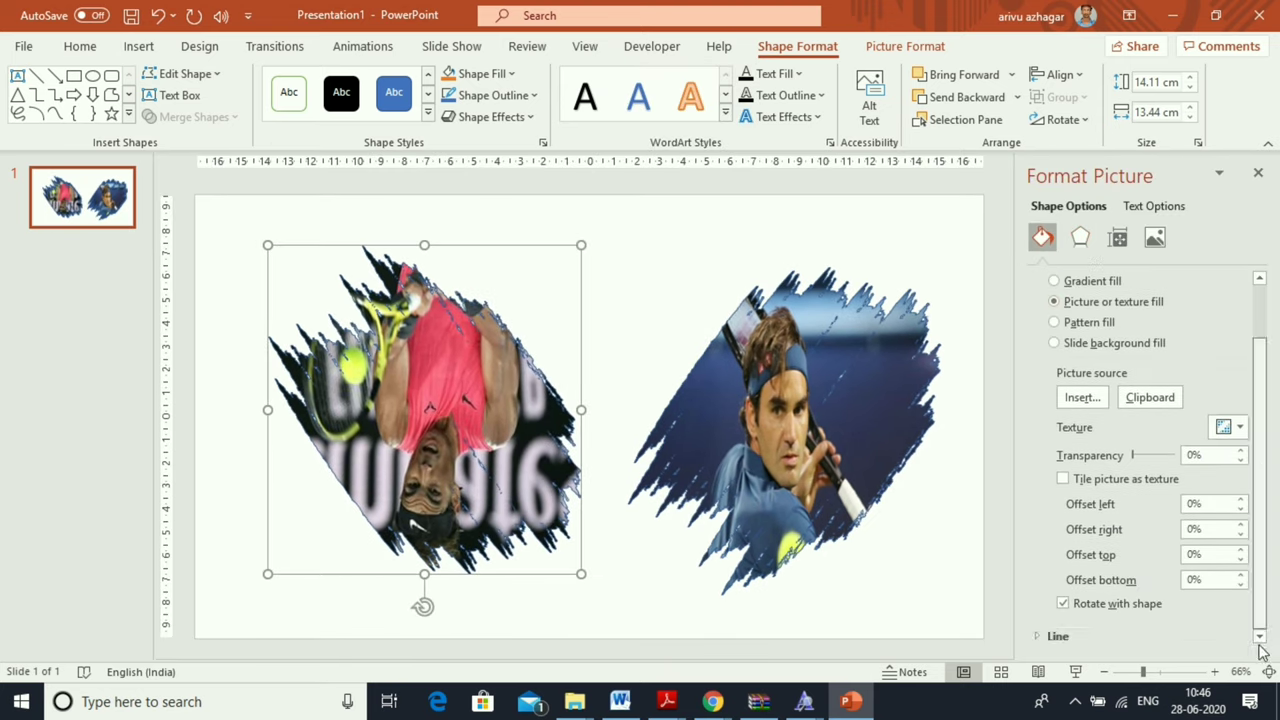
click(1064, 604)
click(648, 600)
click(848, 457)
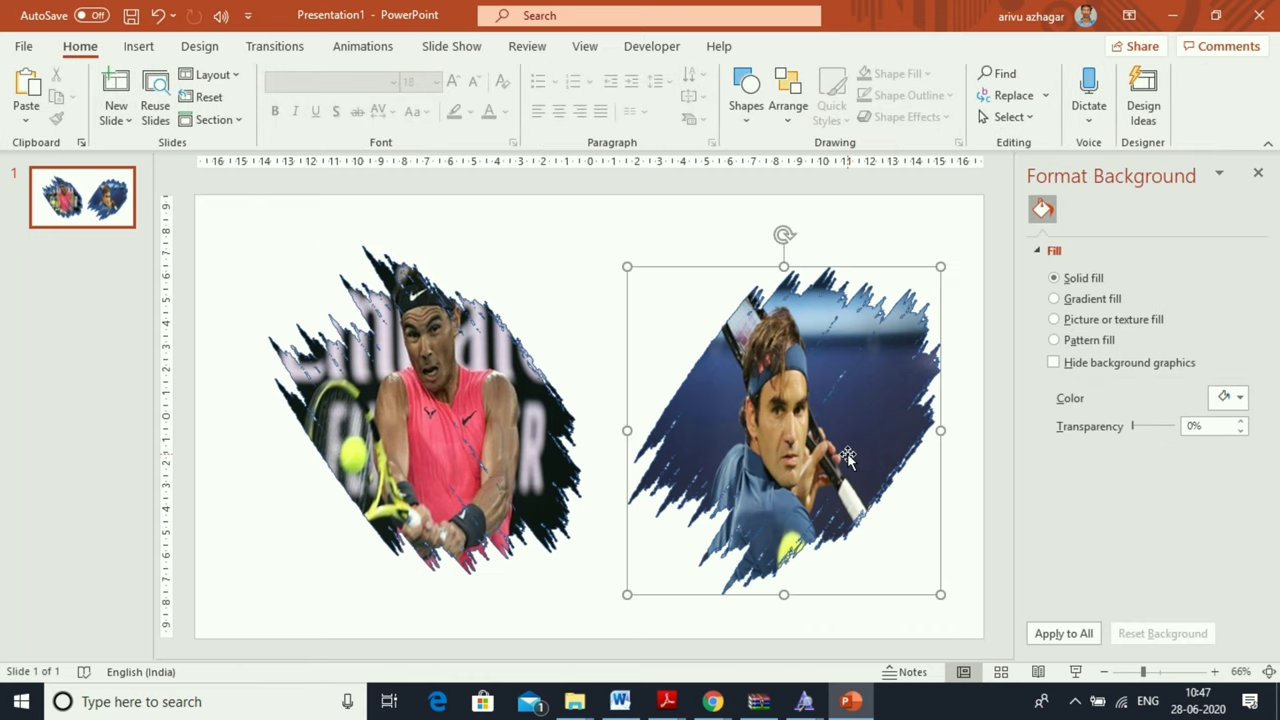
Step: Apply a Spin animation to the right photo and Color Pulse to the left photo
click(364, 47)
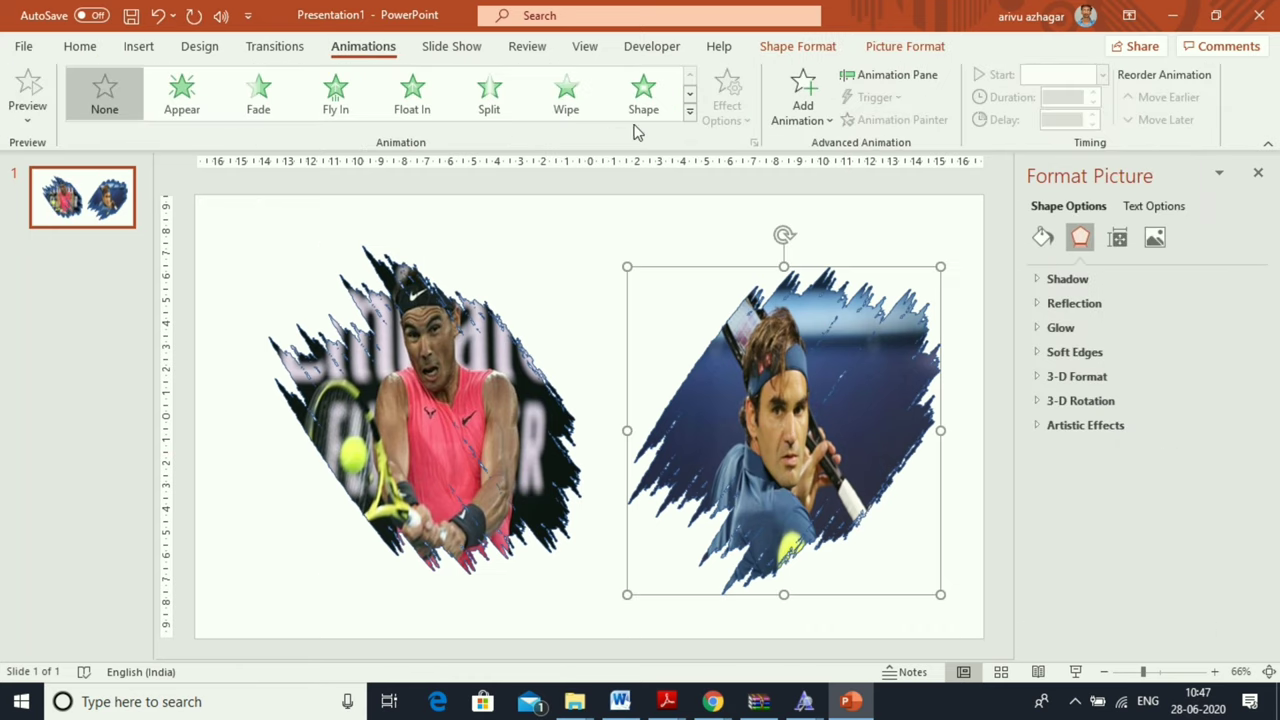
click(689, 118)
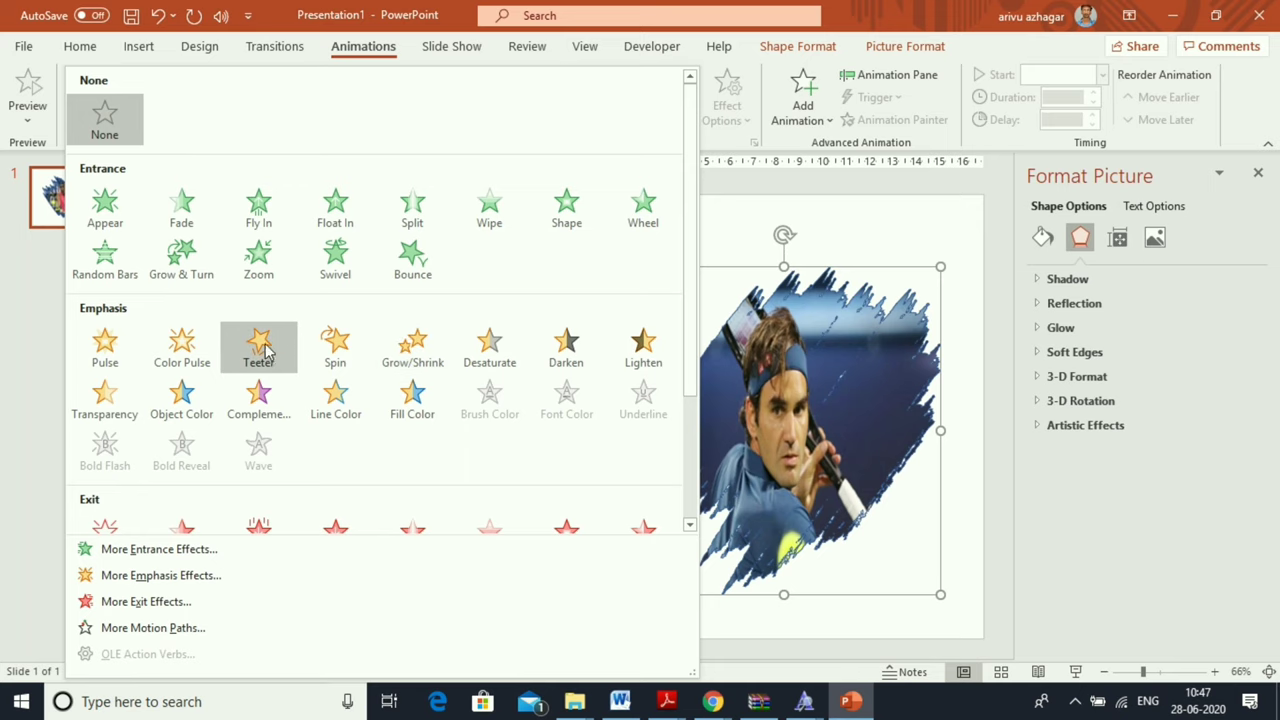
click(330, 354)
click(799, 605)
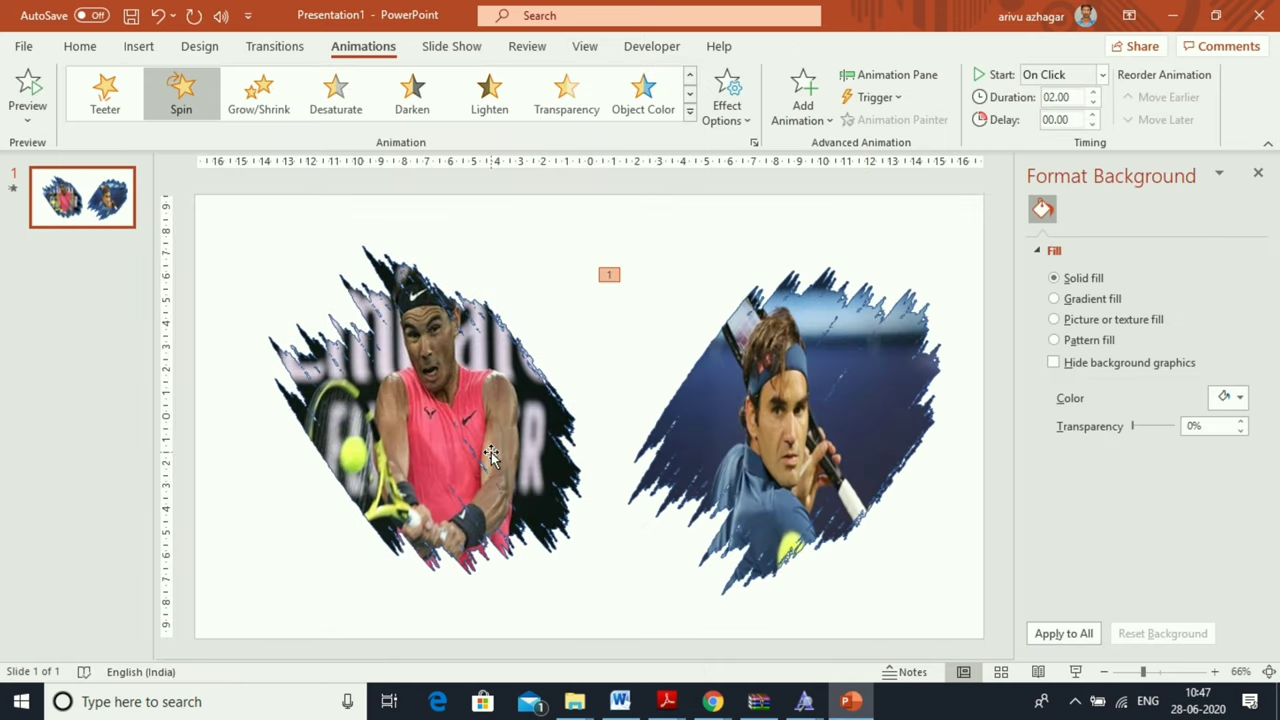
click(462, 410)
click(689, 112)
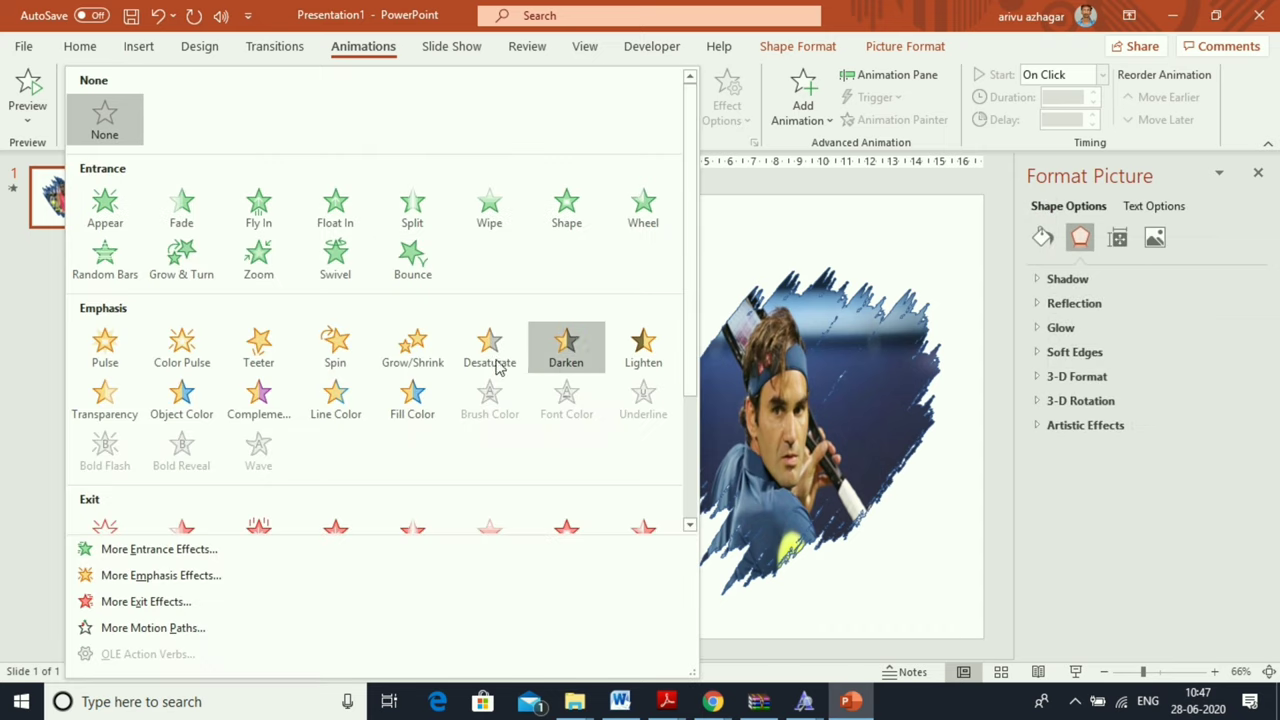
click(185, 355)
click(620, 565)
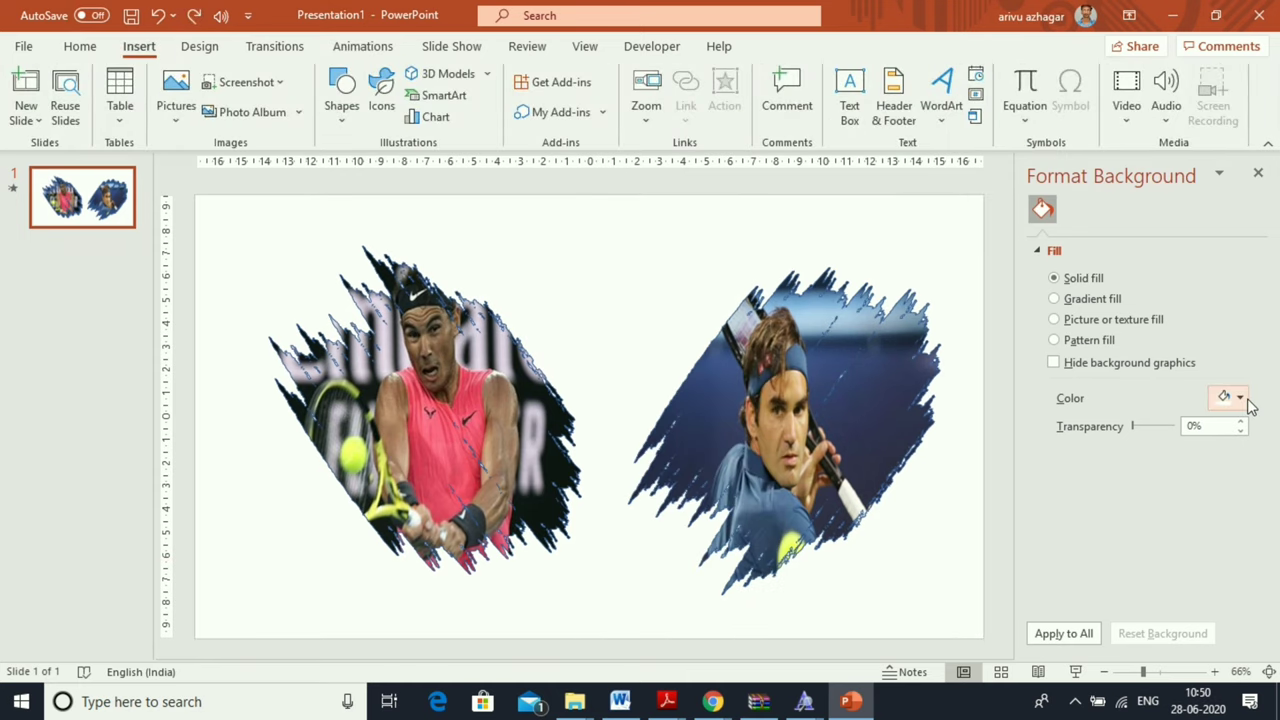
Step: Set the slide background to solid light blue
click(1240, 398)
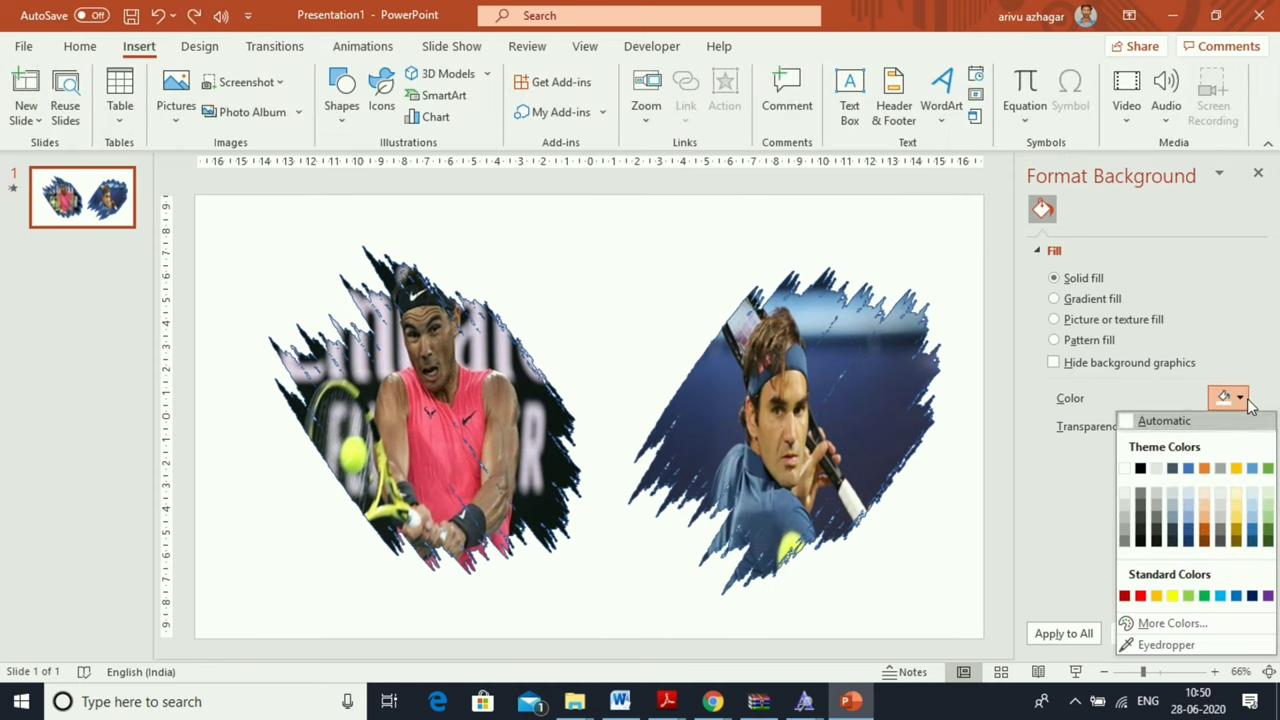
click(1191, 503)
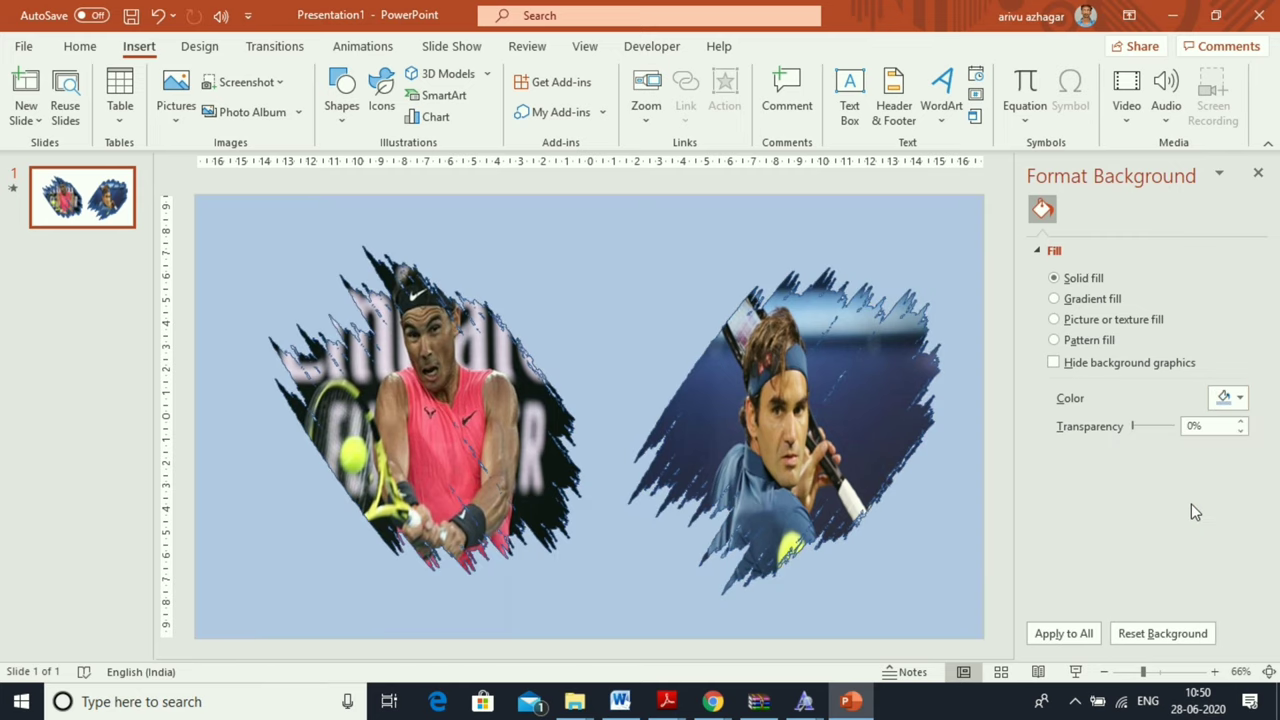
click(139, 46)
click(941, 95)
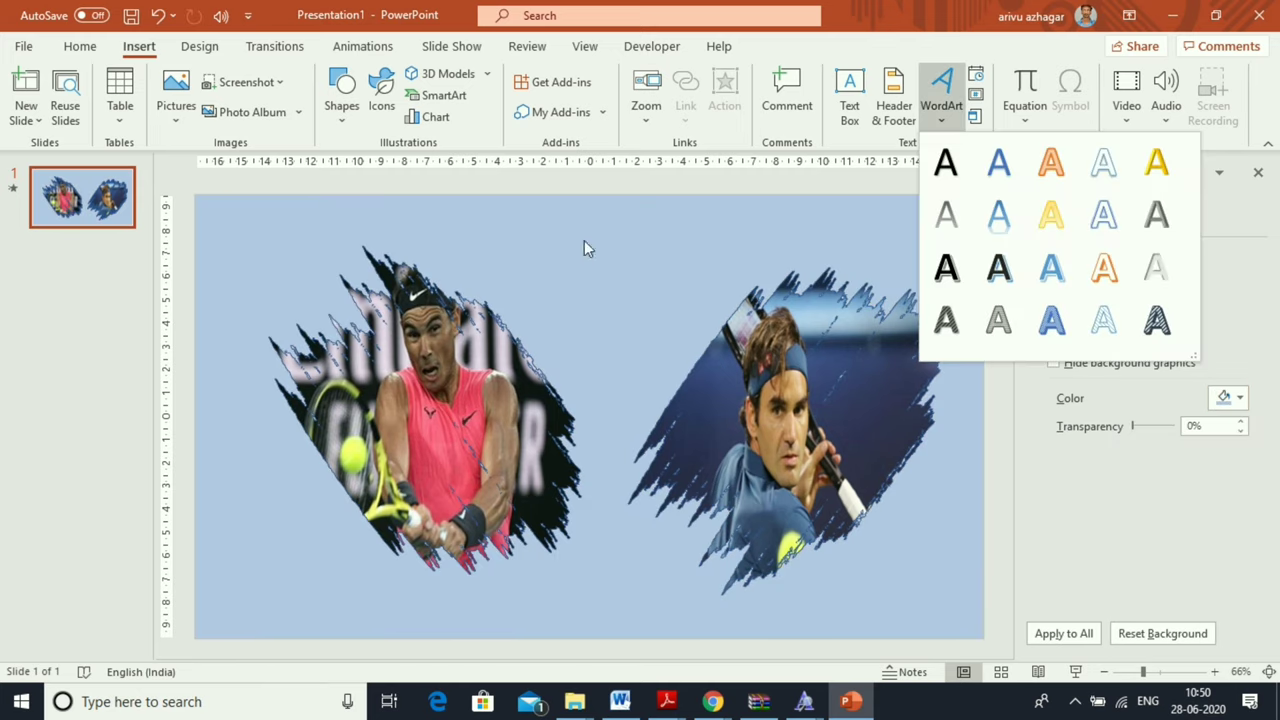
Step: Insert a WordArt title reading 'ANBARIVU' at the top of the slide, centred horizontally
click(946, 163)
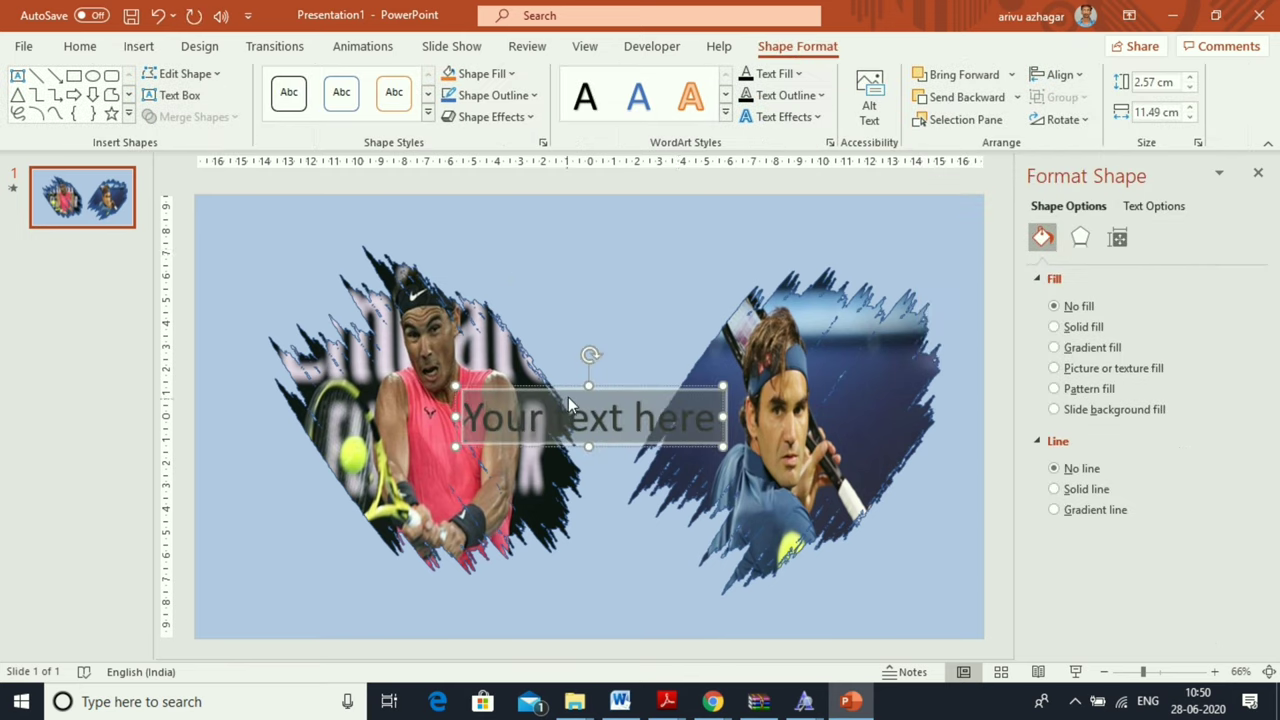
drag(575, 392, 576, 218)
click(567, 258)
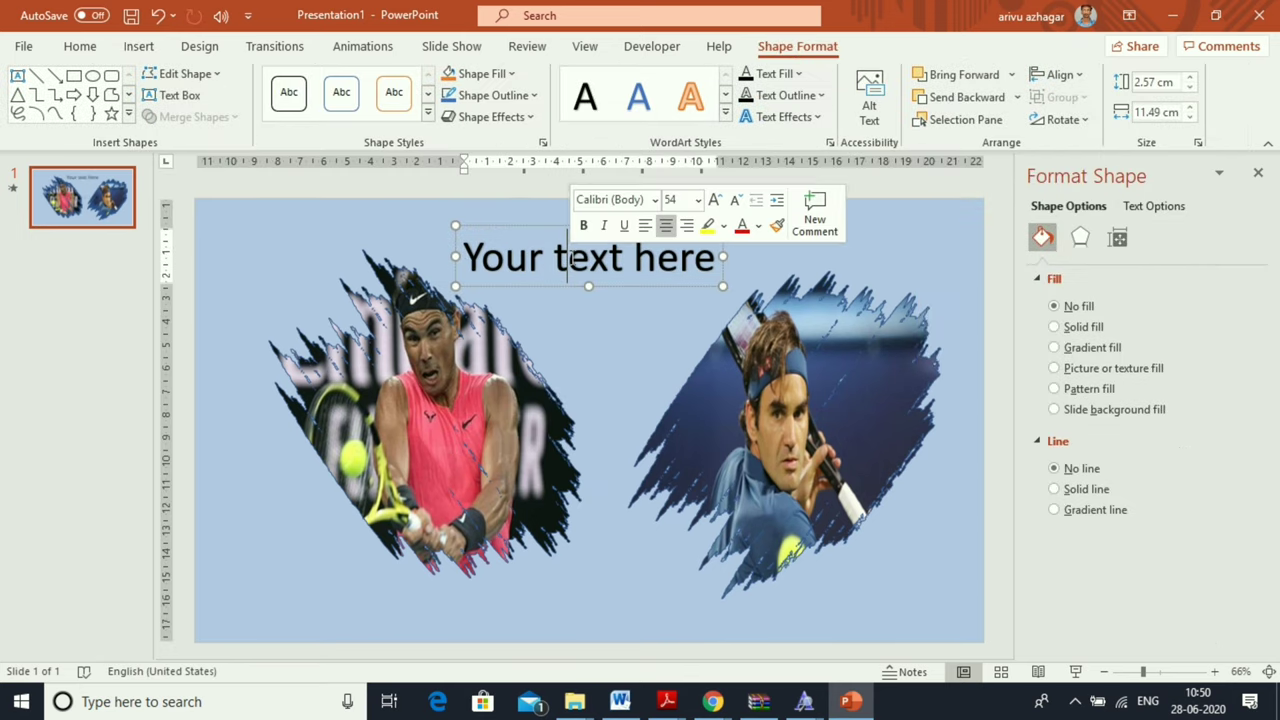
key(ctrl+a)
text(ANB)
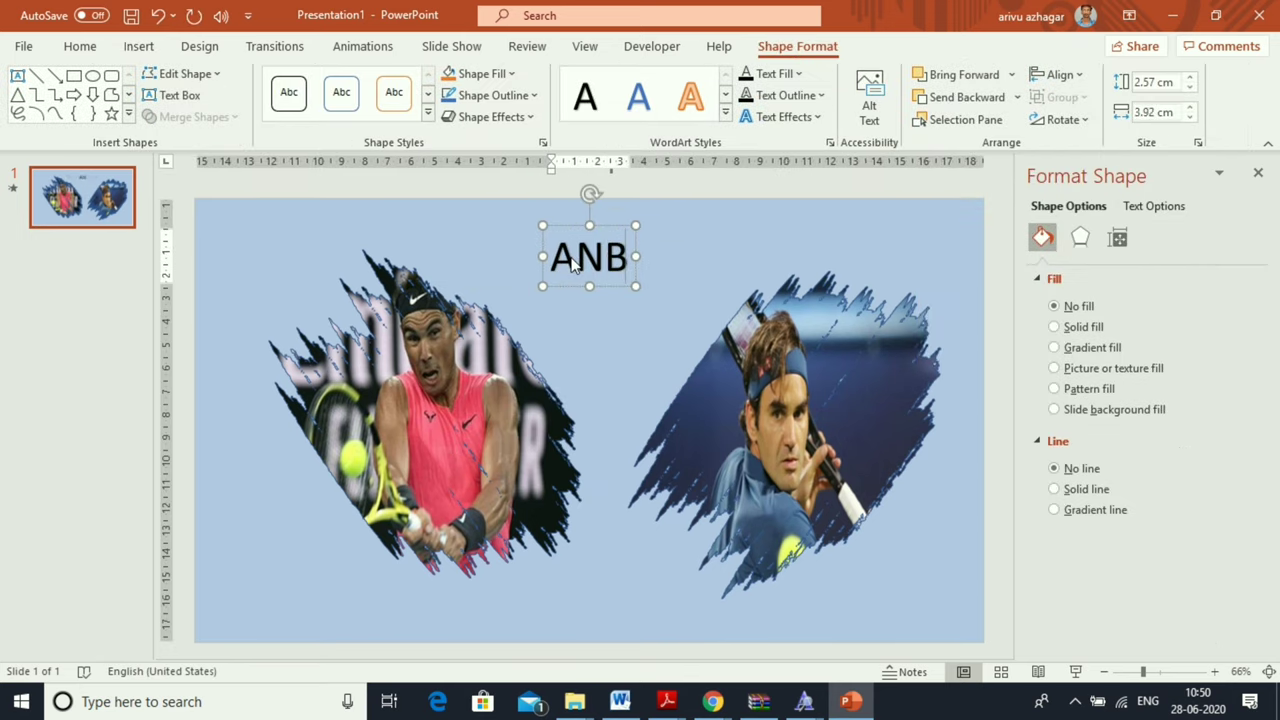
text(ARIVU)
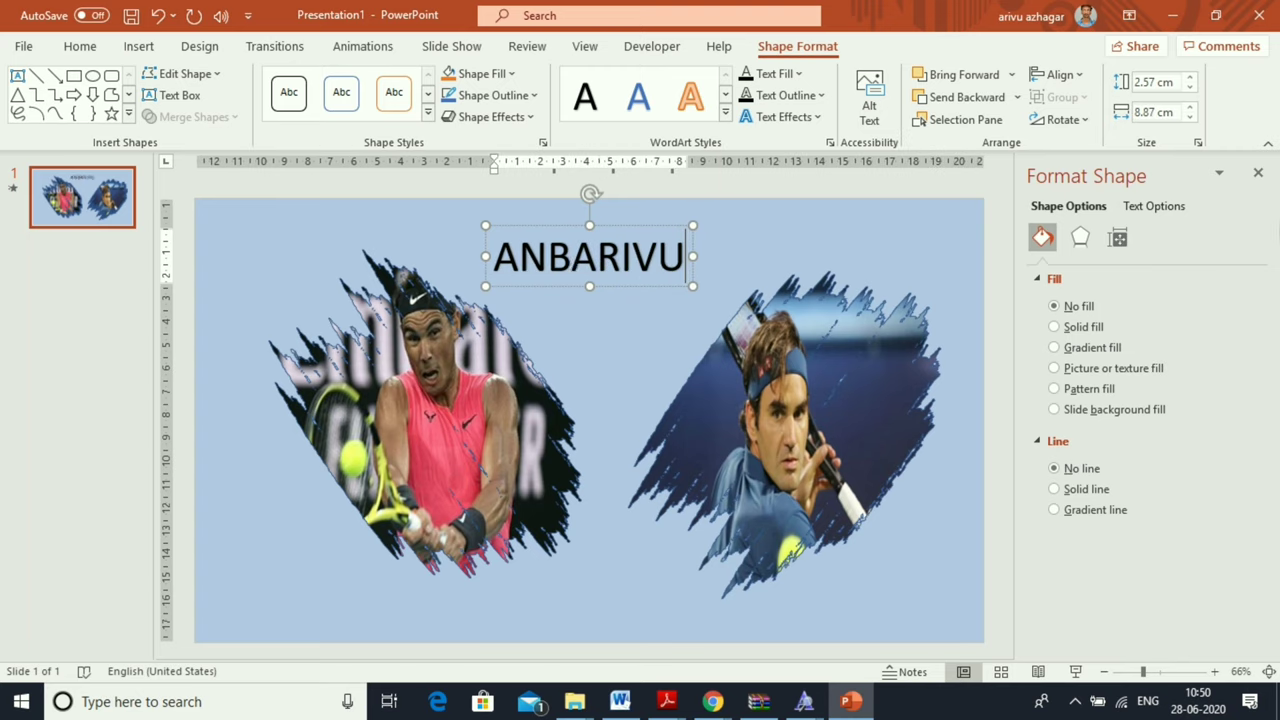
click(1060, 74)
click(1075, 125)
Step: Apply the Road Rage font to the title and centre it above the photos
click(80, 46)
click(393, 82)
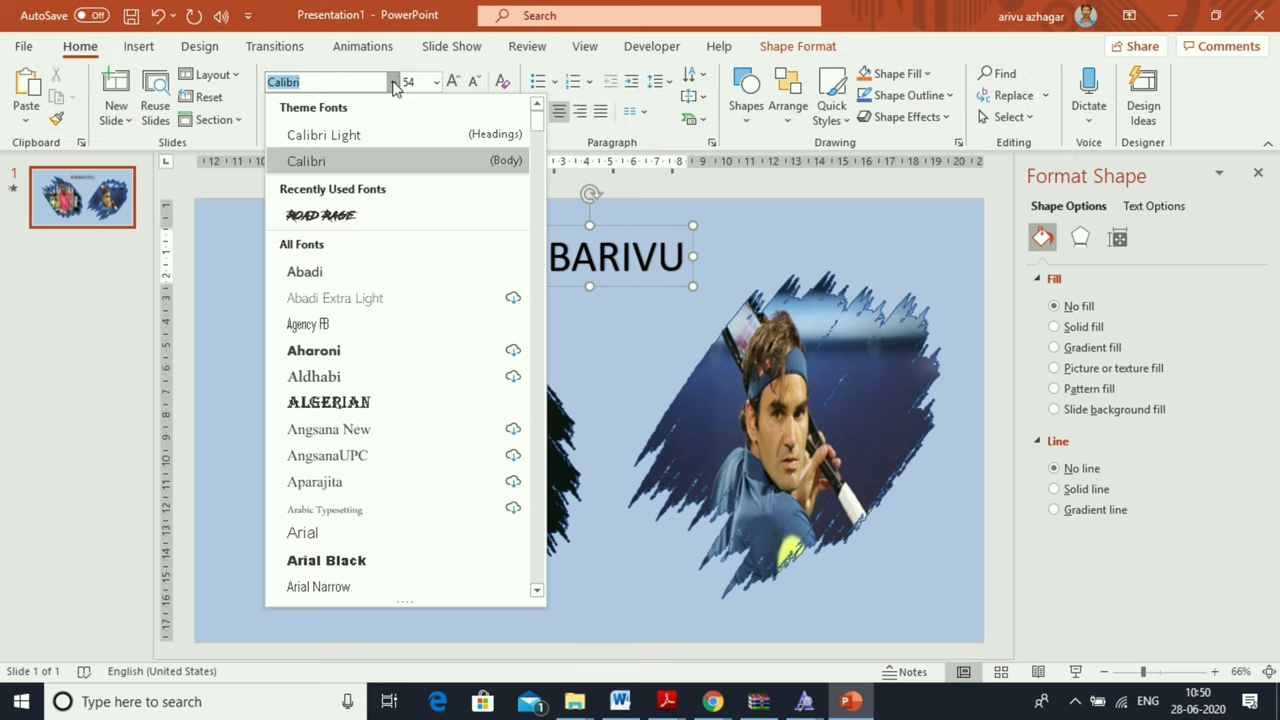
click(343, 215)
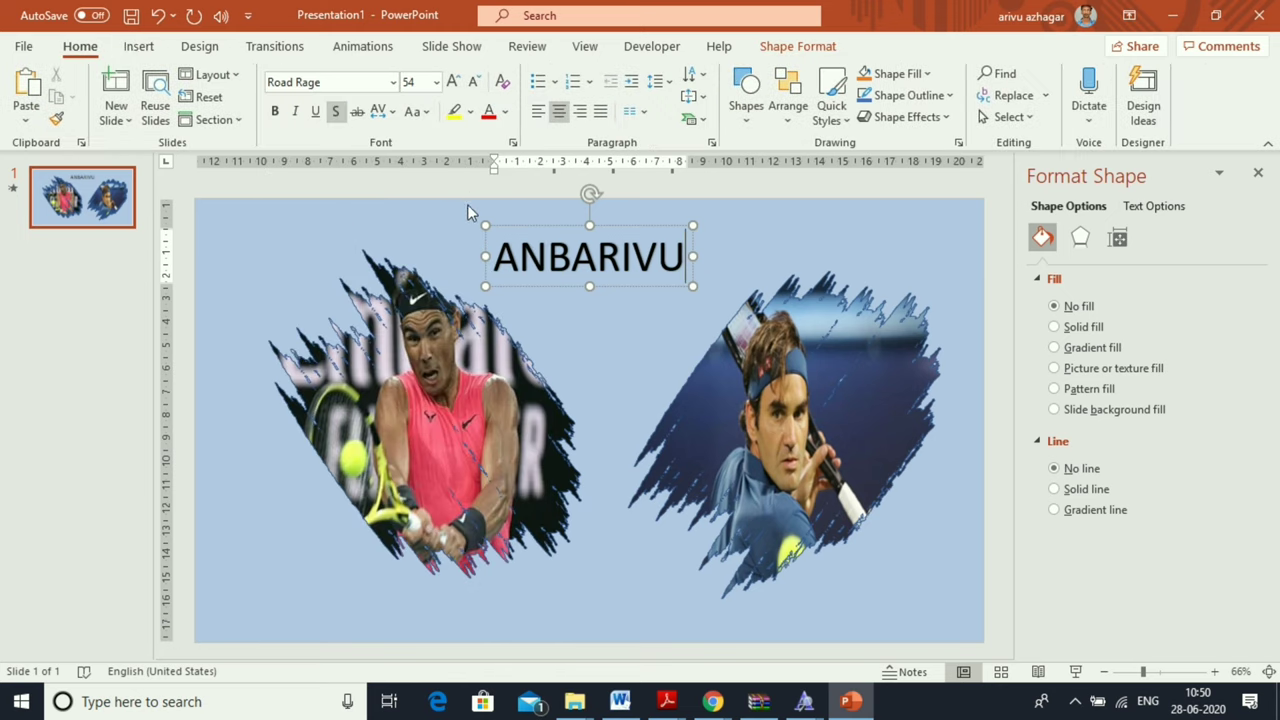
drag(500, 256, 721, 263)
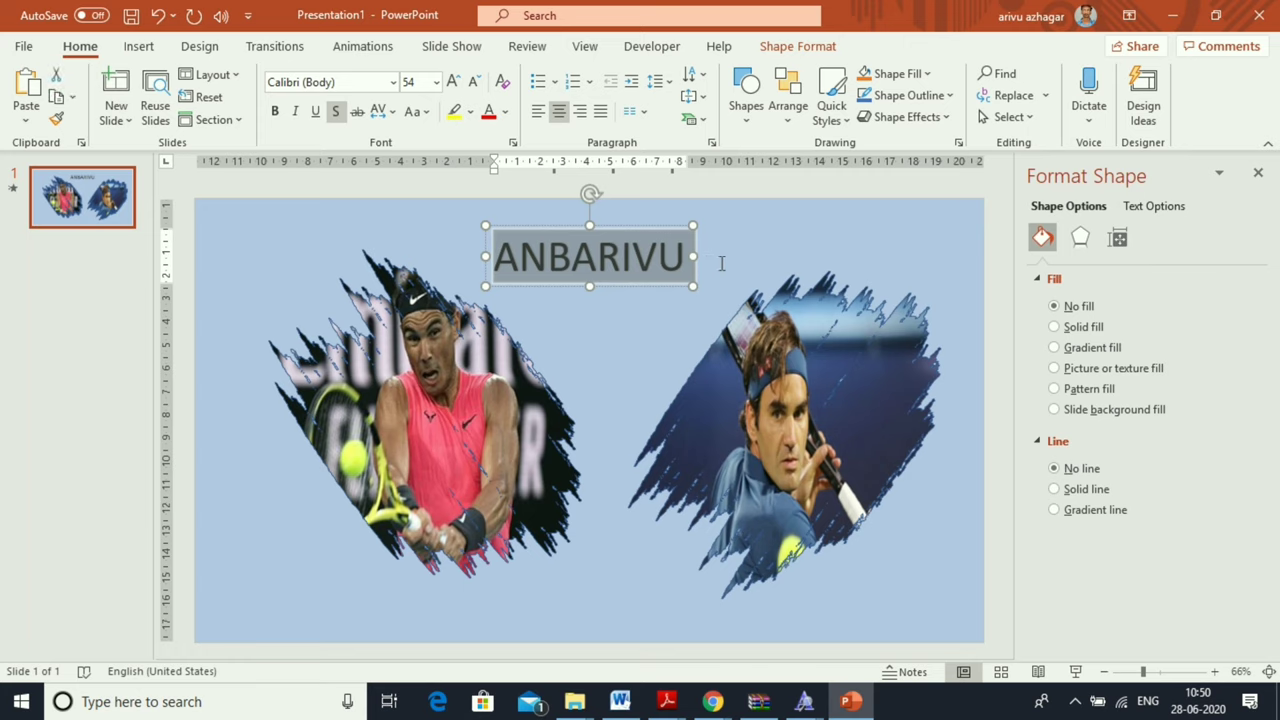
click(394, 82)
click(335, 218)
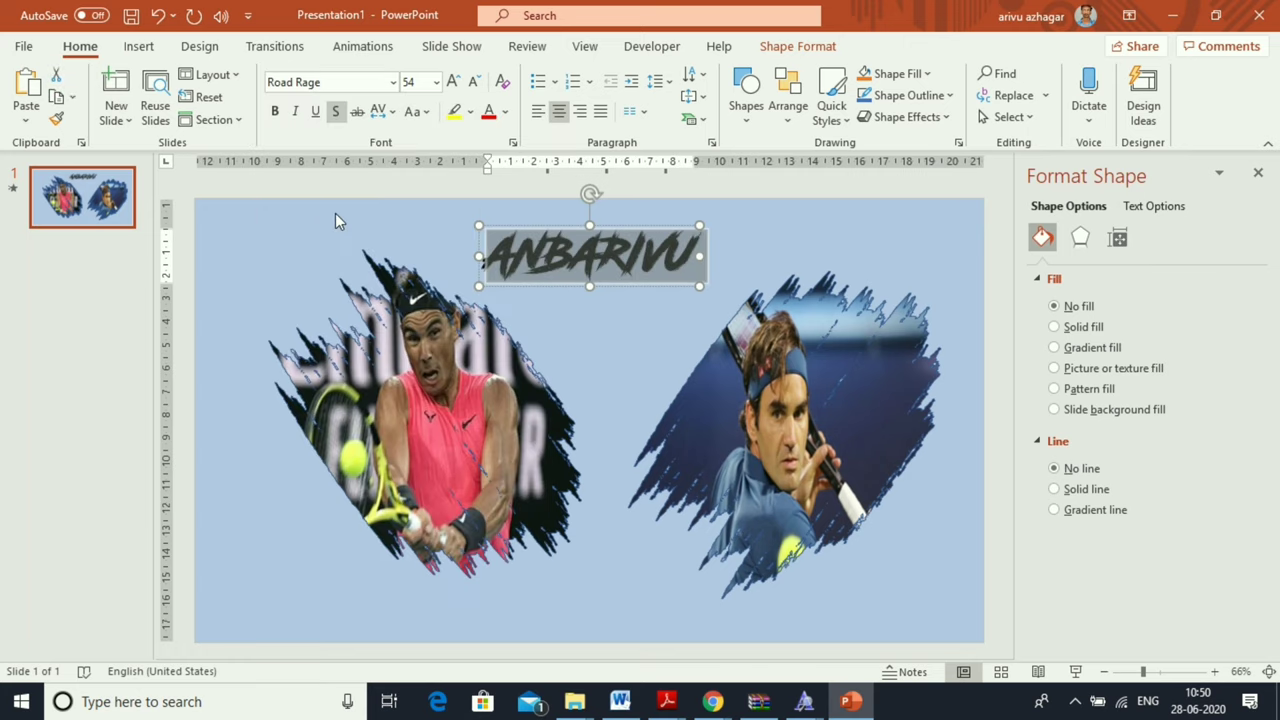
click(586, 364)
click(592, 246)
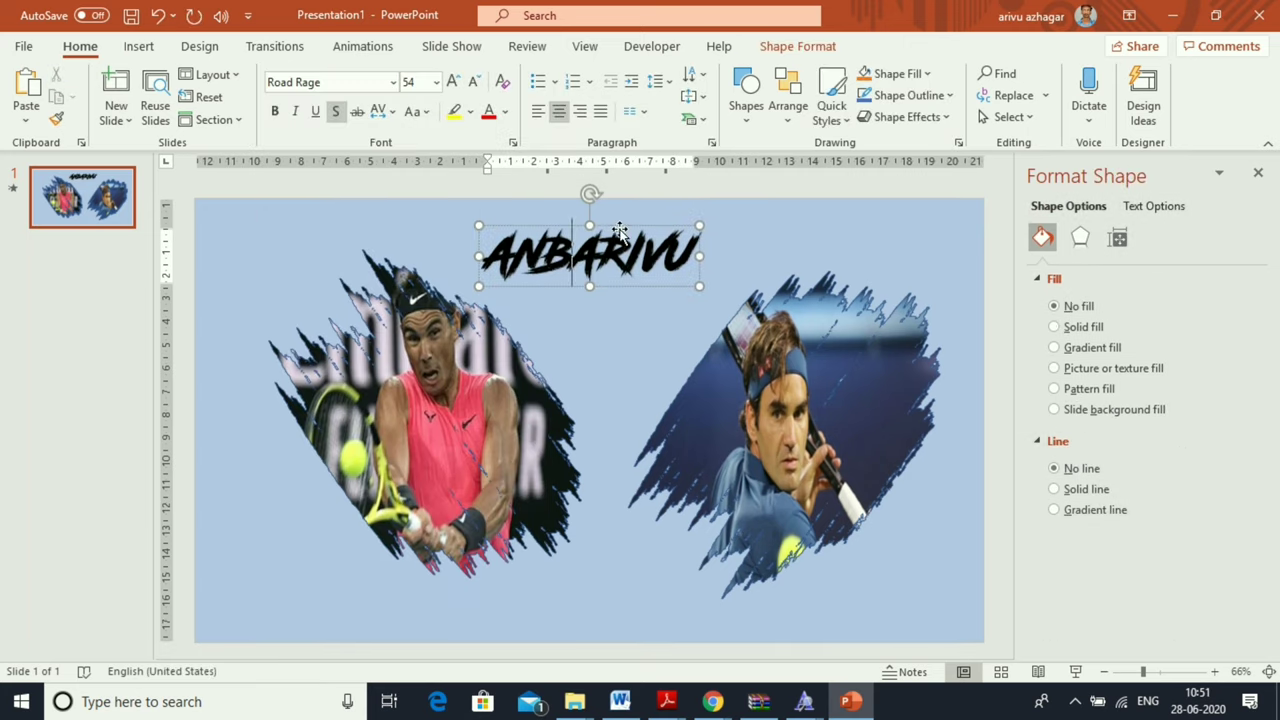
drag(614, 235, 655, 222)
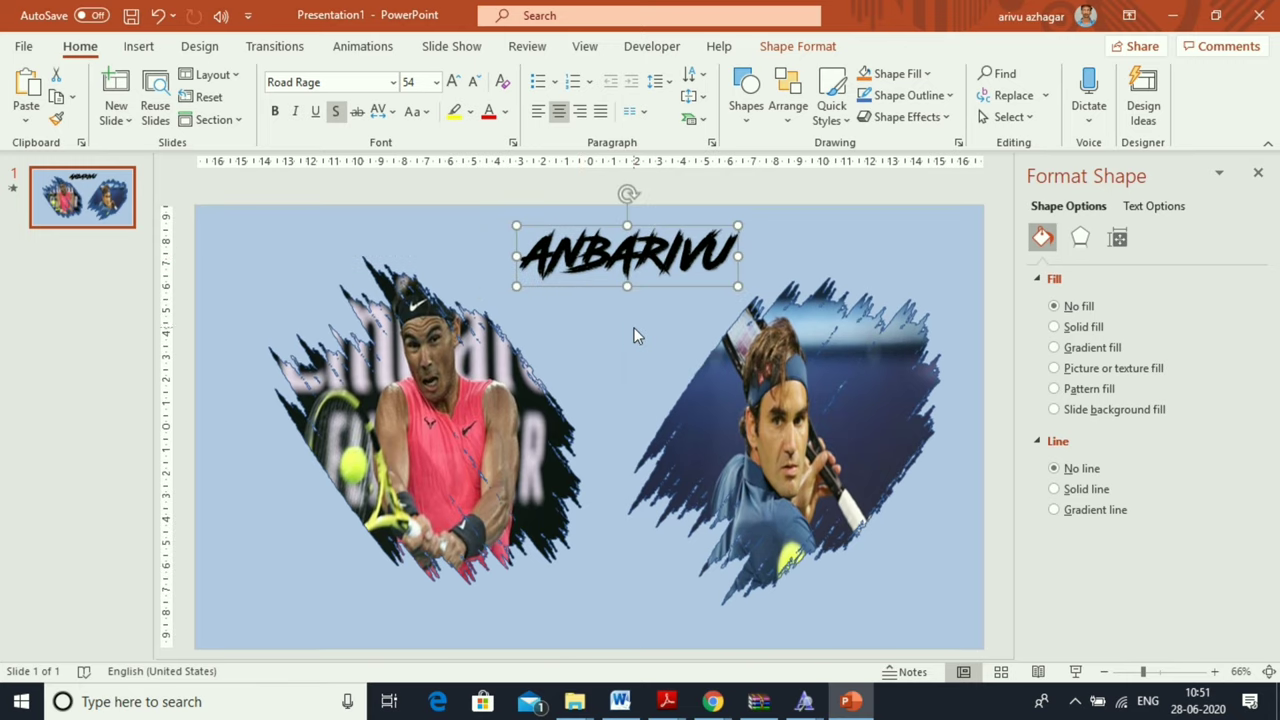
click(917, 554)
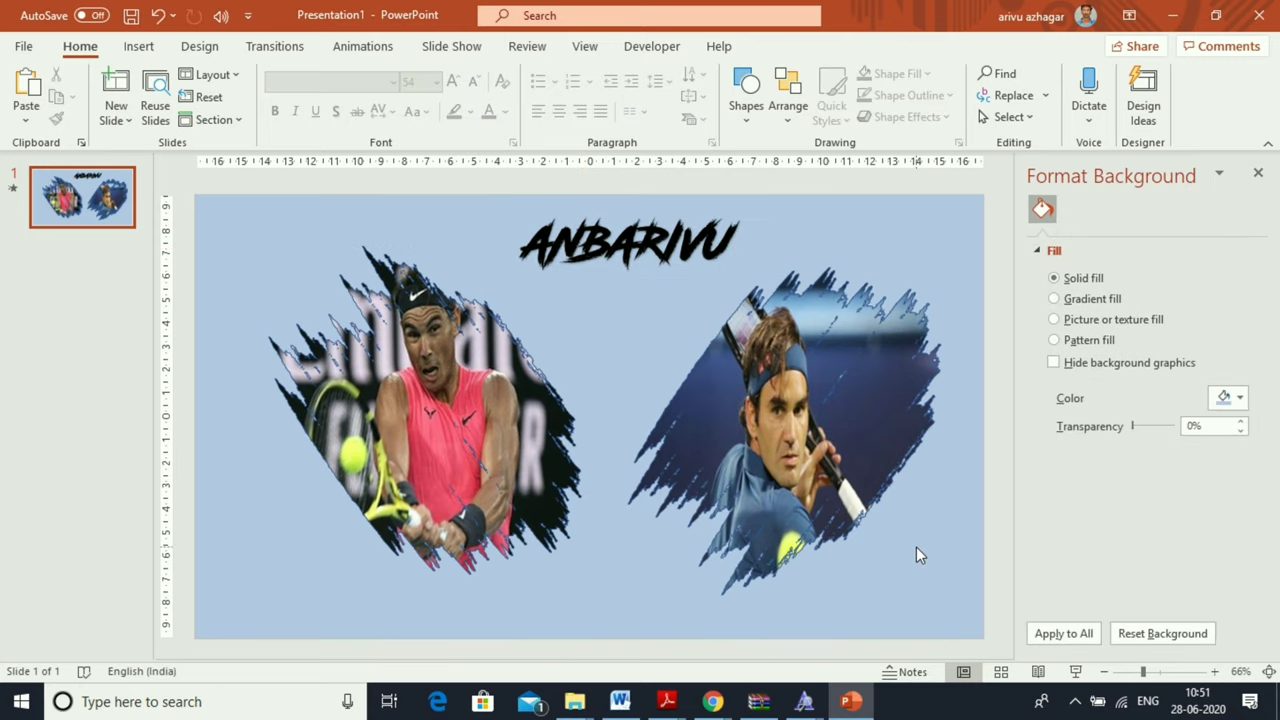